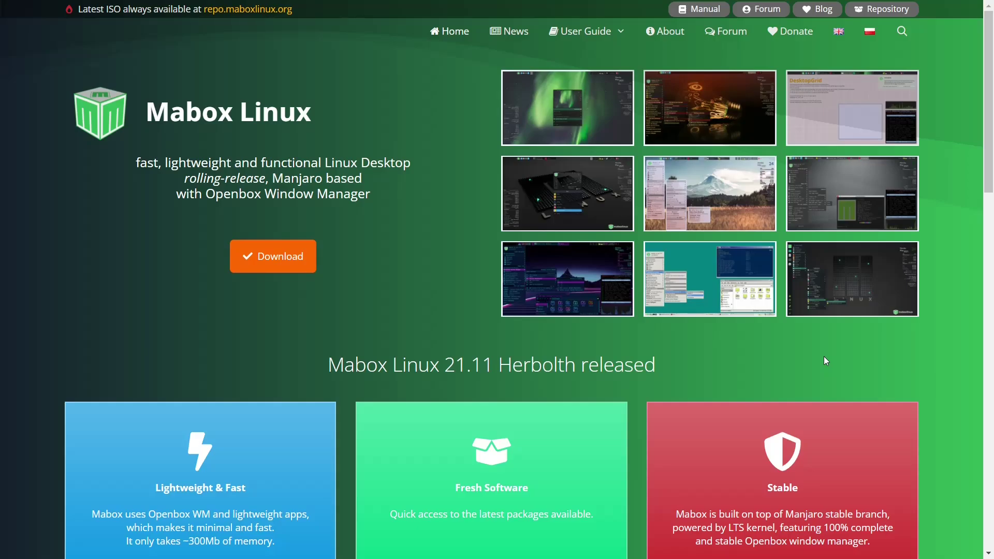
# - Look over the Mabox Linux 22.02 desktop and its Conky monitor (kernel 5.15.19-1-MANJARO, 987 packages)
pyautogui.scroll(-5, 787, 350)
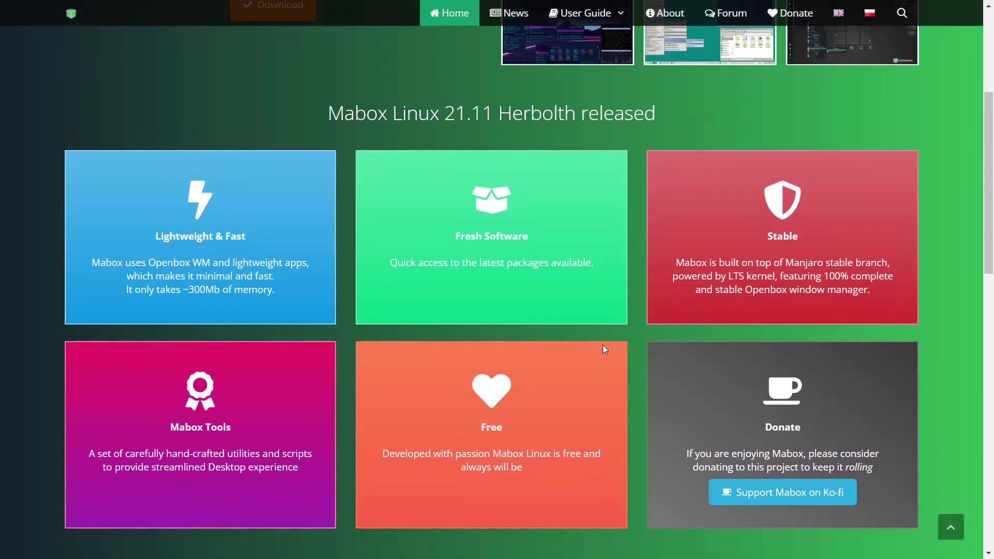
pyautogui.scroll(5, 617, 209)
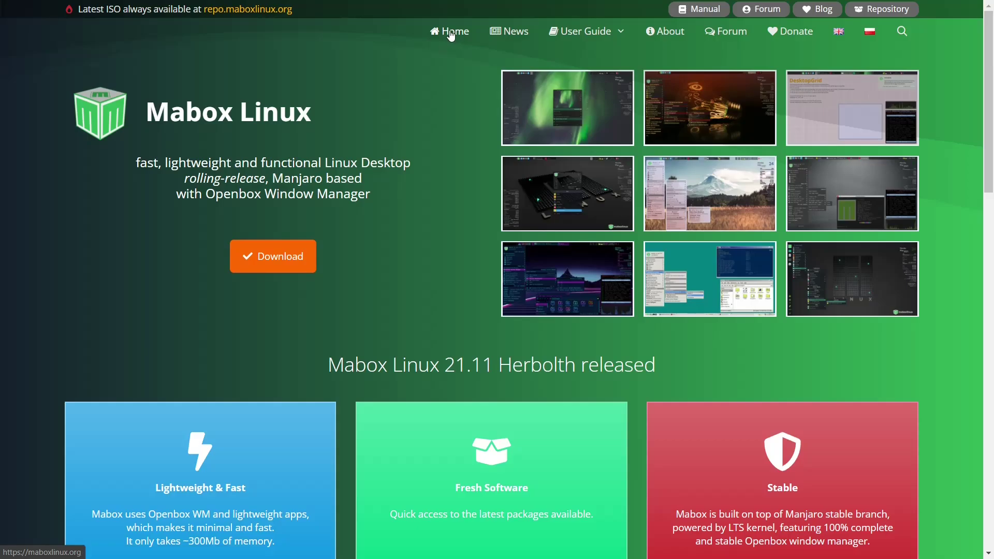
pyautogui.moveTo(584, 40)
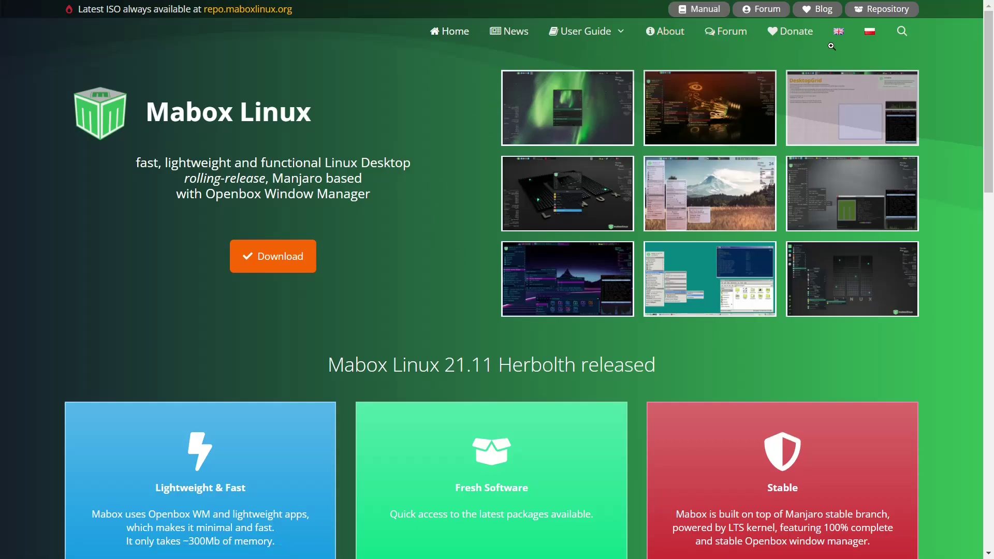
pyautogui.scroll(-8, 266, 263)
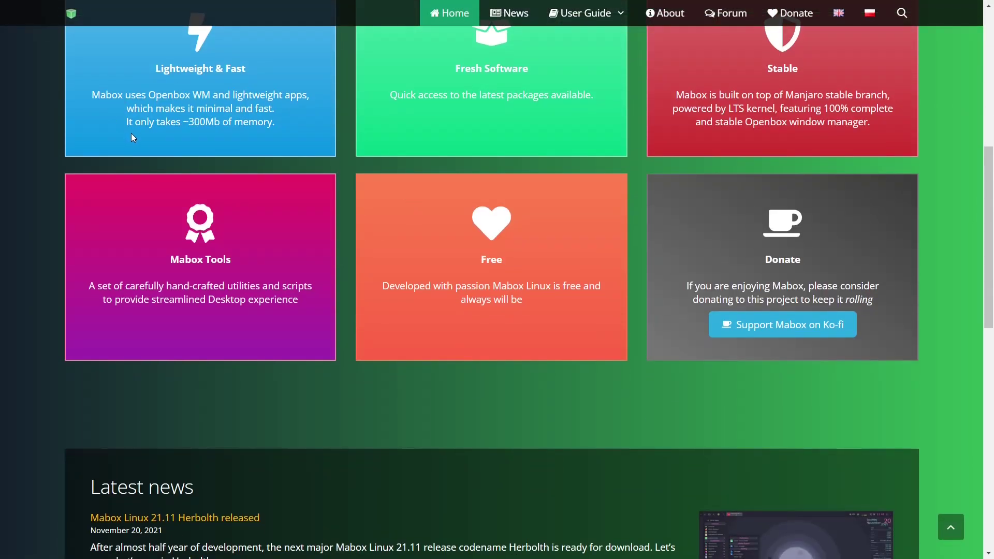
pyautogui.scroll(-13, 133, 137)
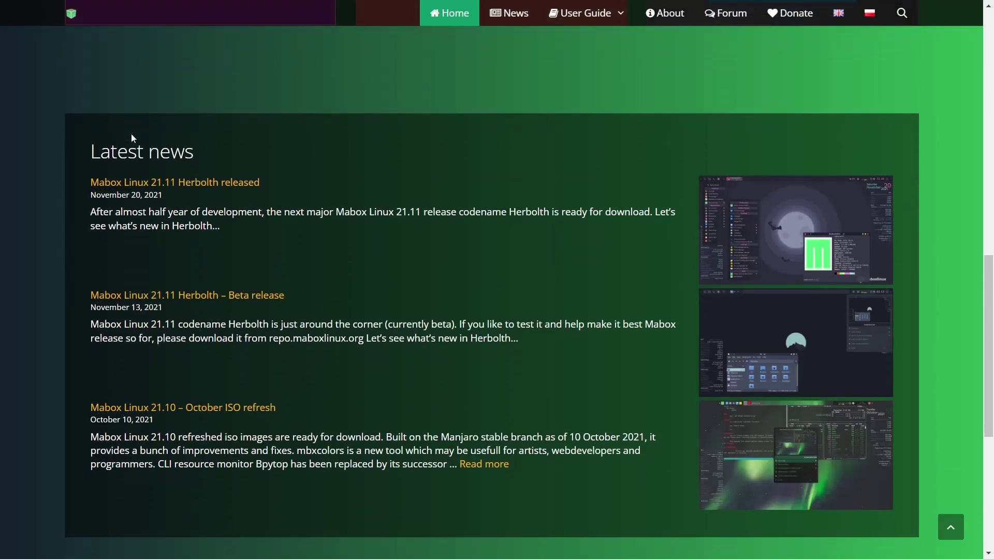
pyautogui.scroll(20, 133, 137)
pyautogui.scroll(3, 127, 129)
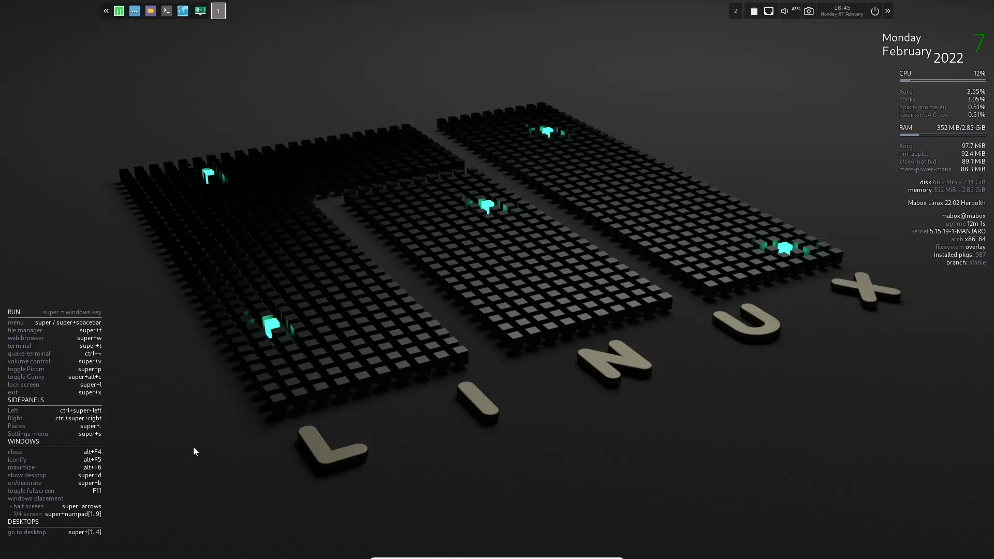
pyautogui.press('super+f')
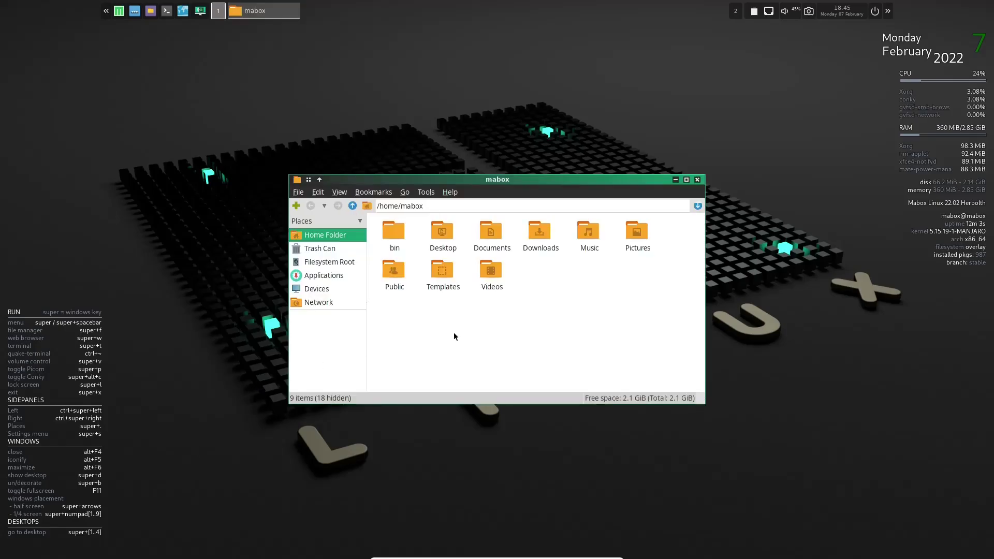
pyautogui.click(698, 179)
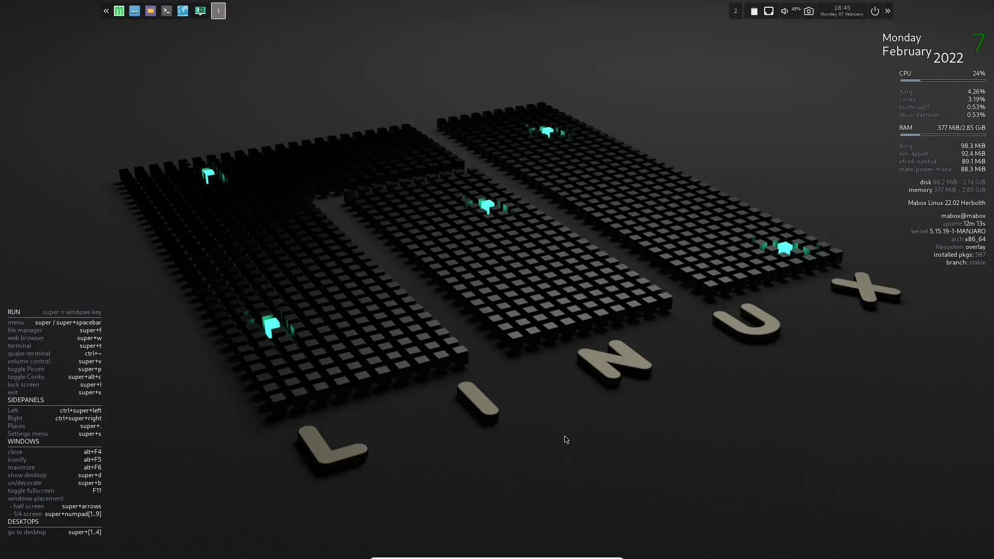
pyautogui.press('super+t')
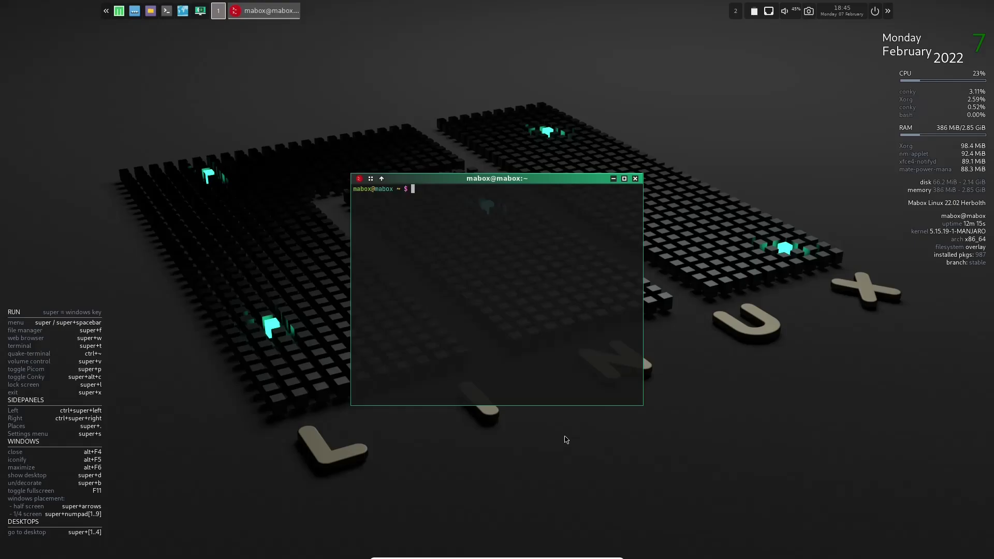
pyautogui.write('htop')
pyautogui.press('Return')
pyautogui.write('top')
pyautogui.press('Return')
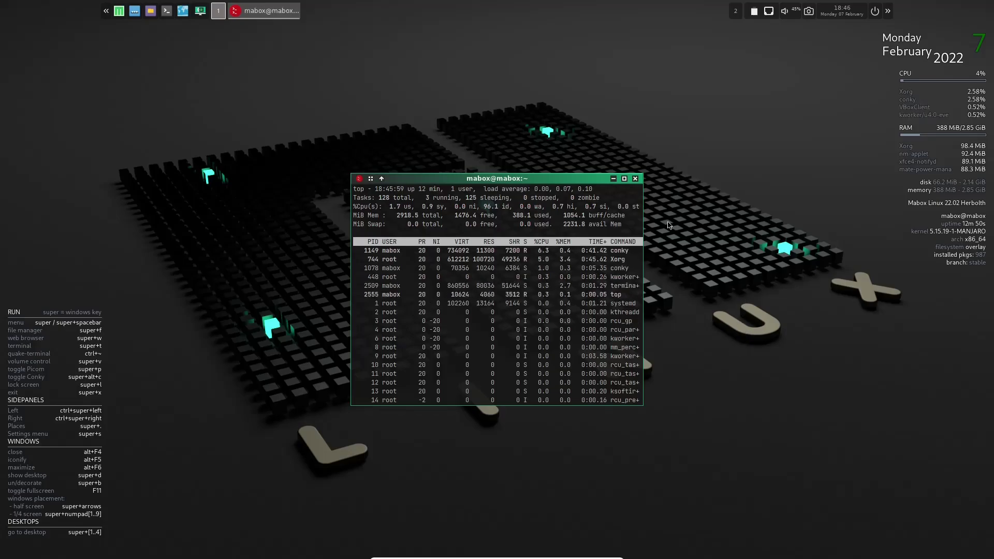
pyautogui.click(636, 179)
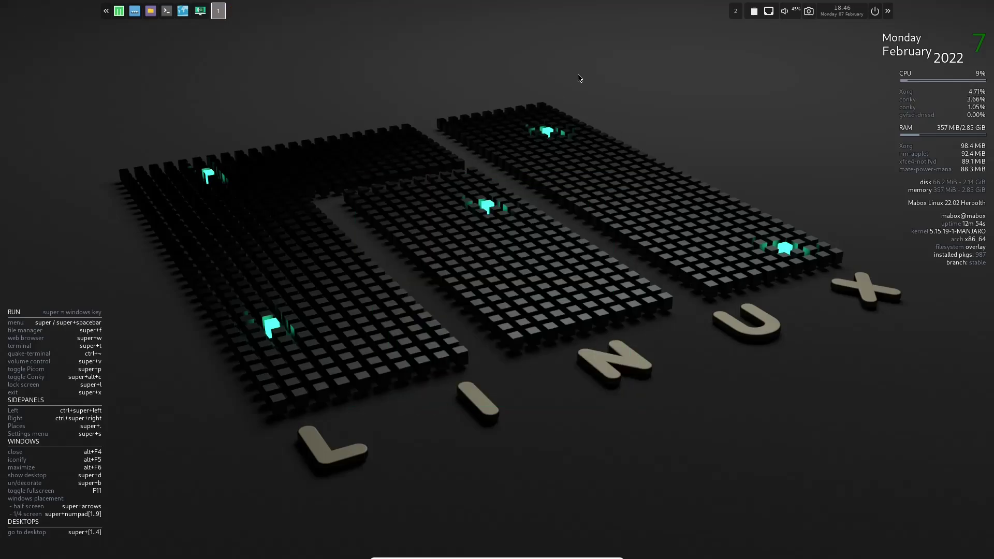
# - Launch the PCManFM file manager from the desktop menu, maximize it, then restore its size
pyautogui.rightClick(492, 98)
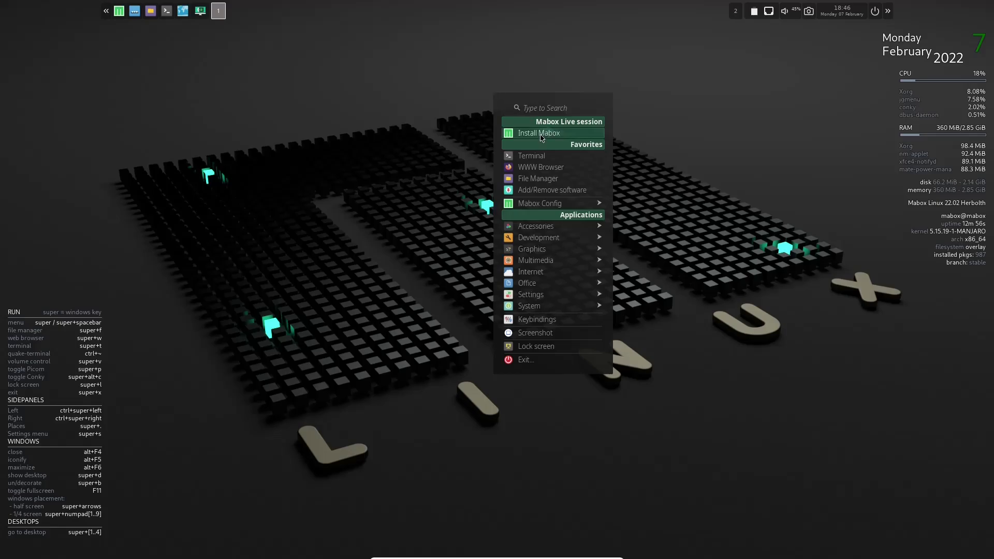
pyautogui.click(549, 184)
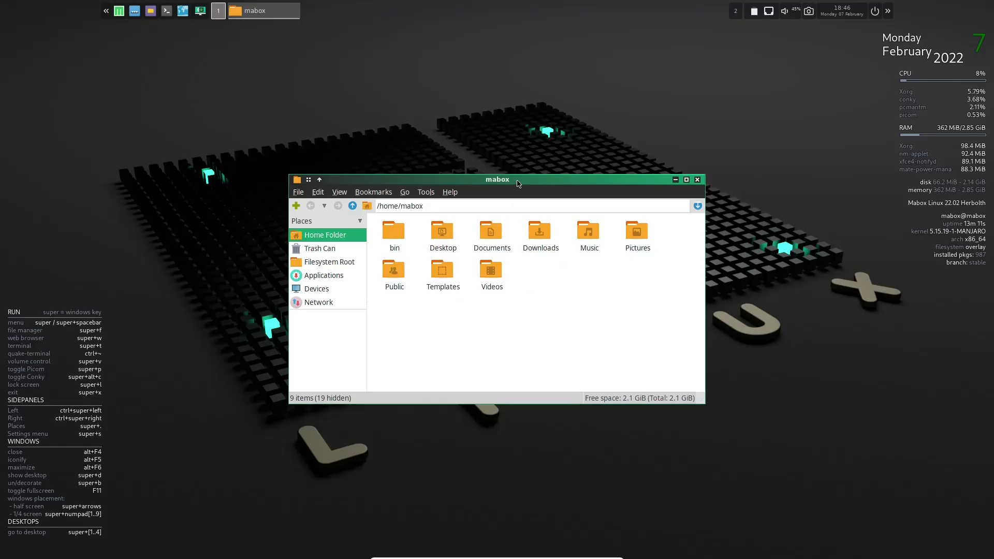
pyautogui.click(686, 180)
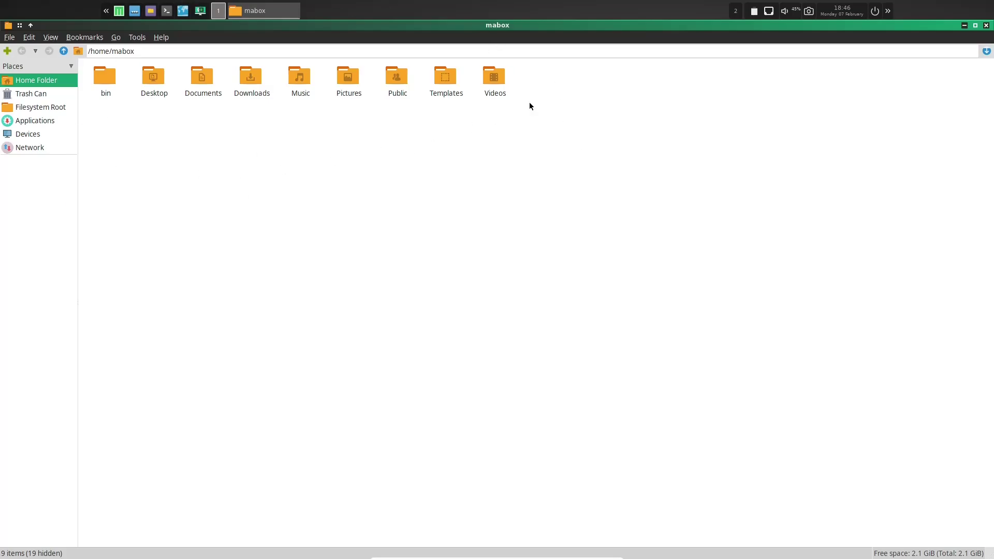
pyautogui.moveTo(647, 27); pyautogui.dragTo(586, 147)
pyautogui.moveTo(598, 26); pyautogui.dragTo(567, 144)
pyautogui.click(975, 25)
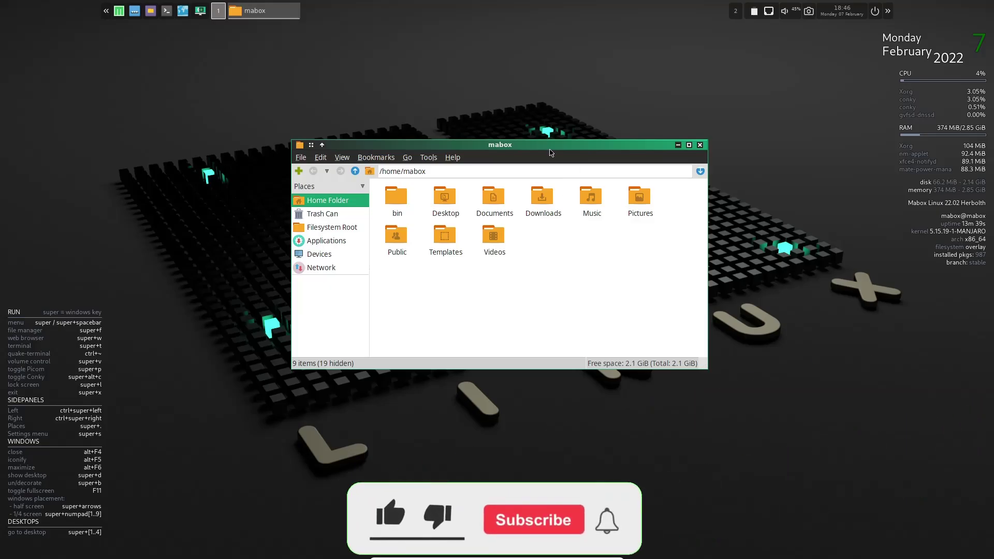
# - Move the file manager window, close it, and bring the desktop application menu back up
pyautogui.moveTo(519, 146); pyautogui.dragTo(589, 155)
pyautogui.click(740, 153)
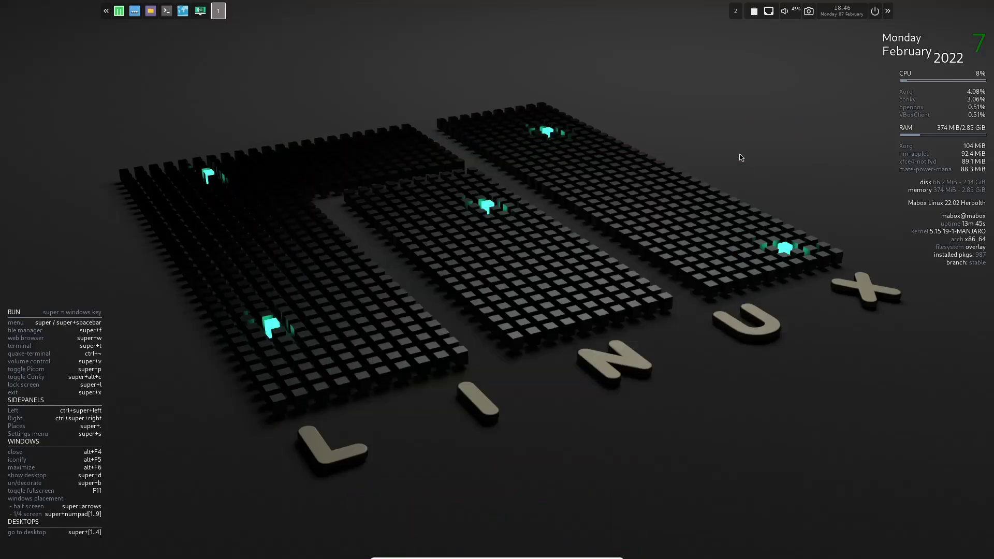
pyautogui.rightClick(497, 105)
pyautogui.moveTo(552, 241)
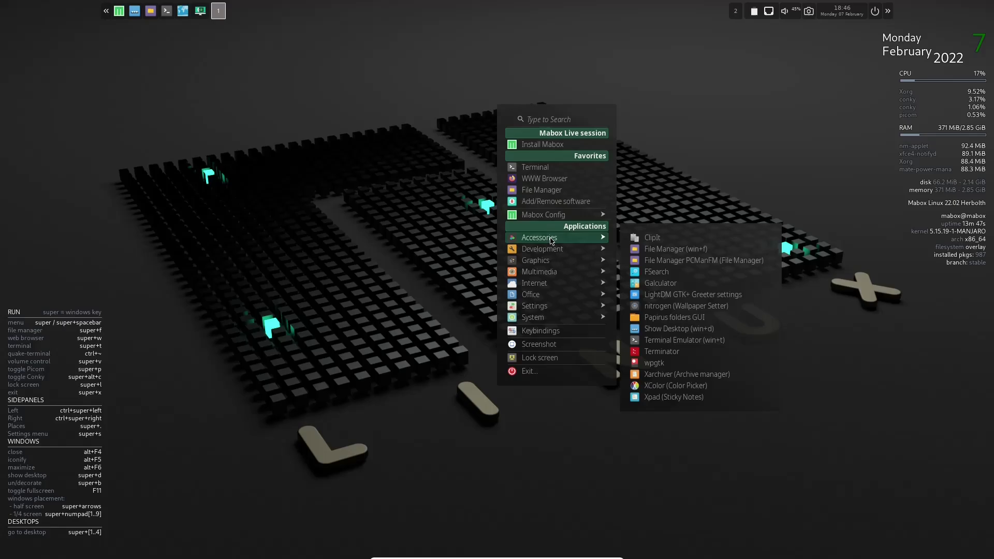
# - Launch Add/Remove Software (Pamac) from the desktop menu and move its window higher on screen
pyautogui.click(554, 203)
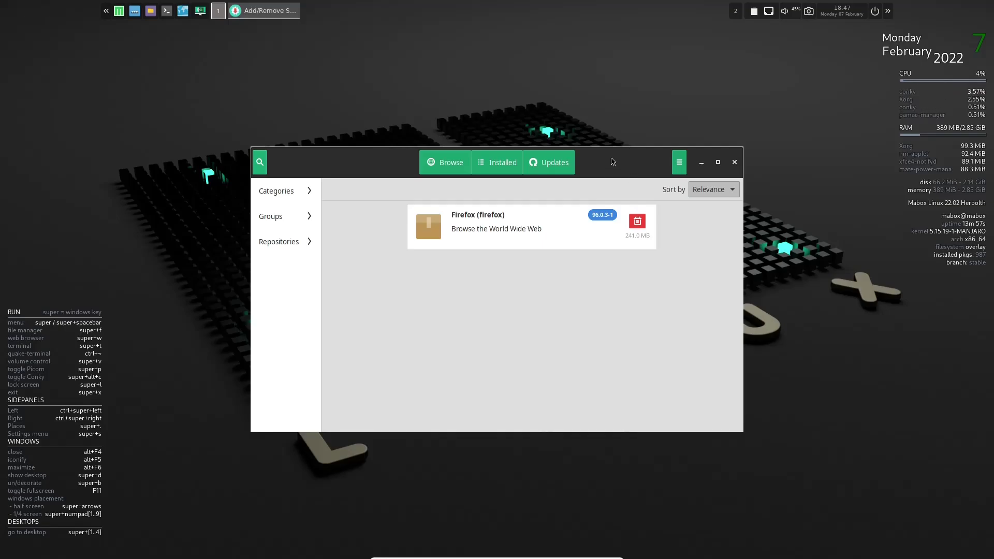
pyautogui.moveTo(613, 161); pyautogui.dragTo(639, 78)
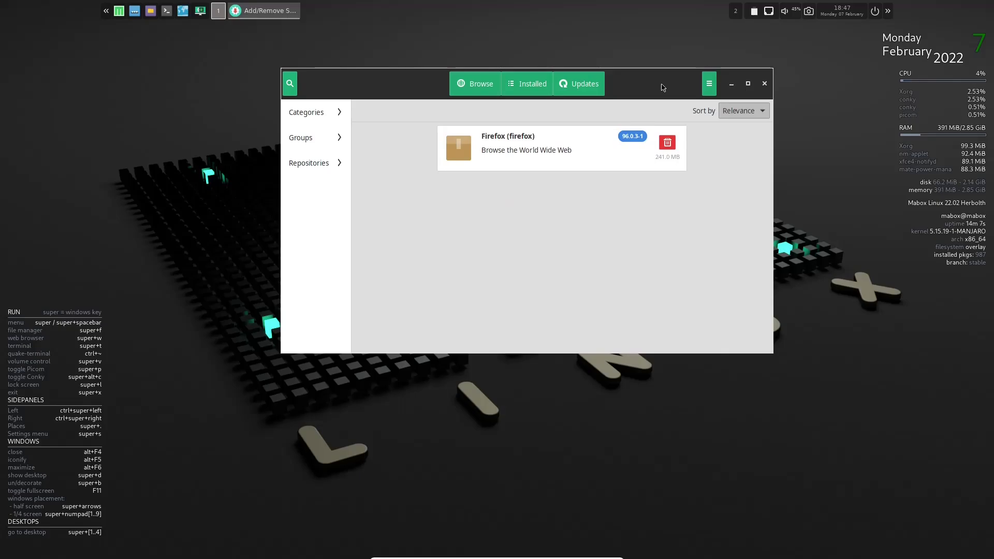
# - Turn on Enable AUR support and Check for updates in Pamac's Third Party preferences
pyautogui.click(710, 85)
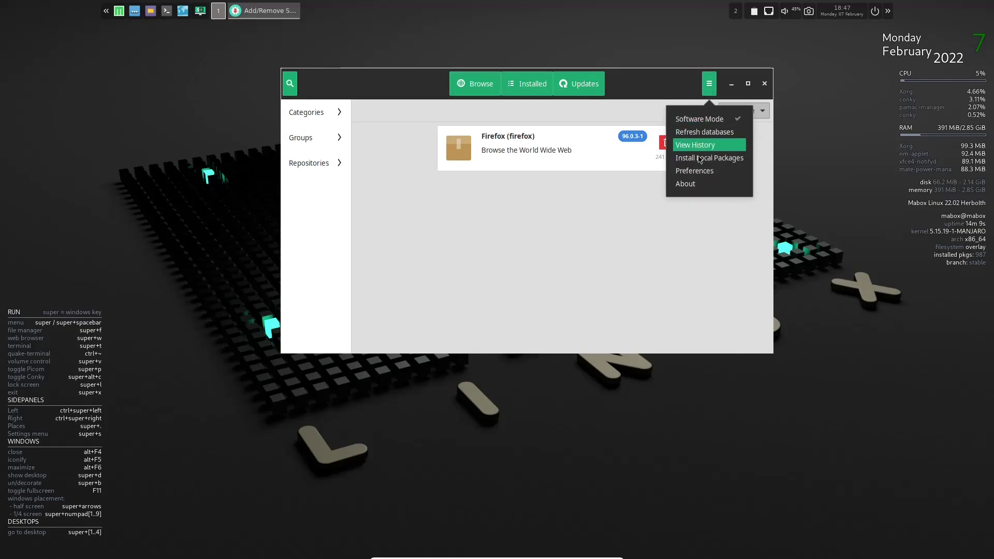
pyautogui.click(699, 174)
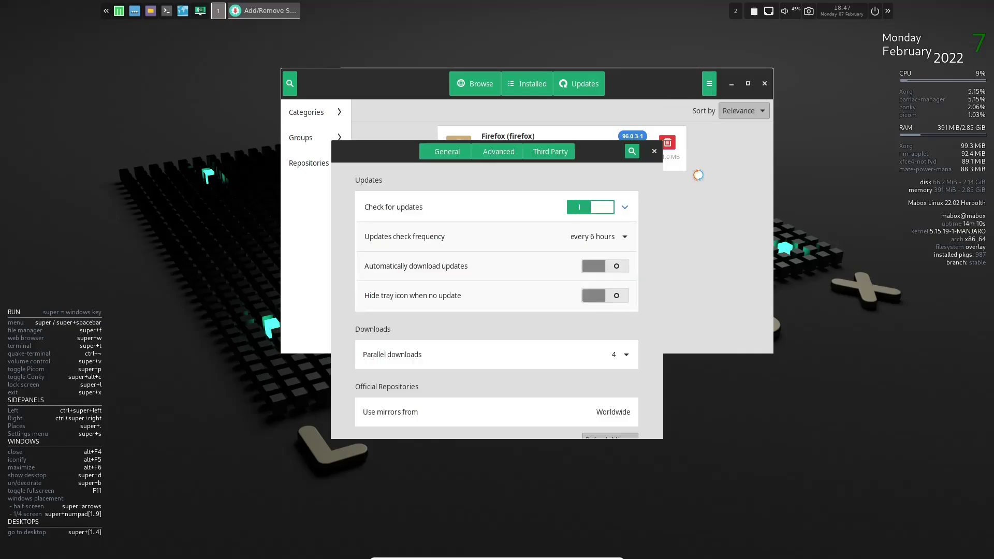
pyautogui.click(552, 150)
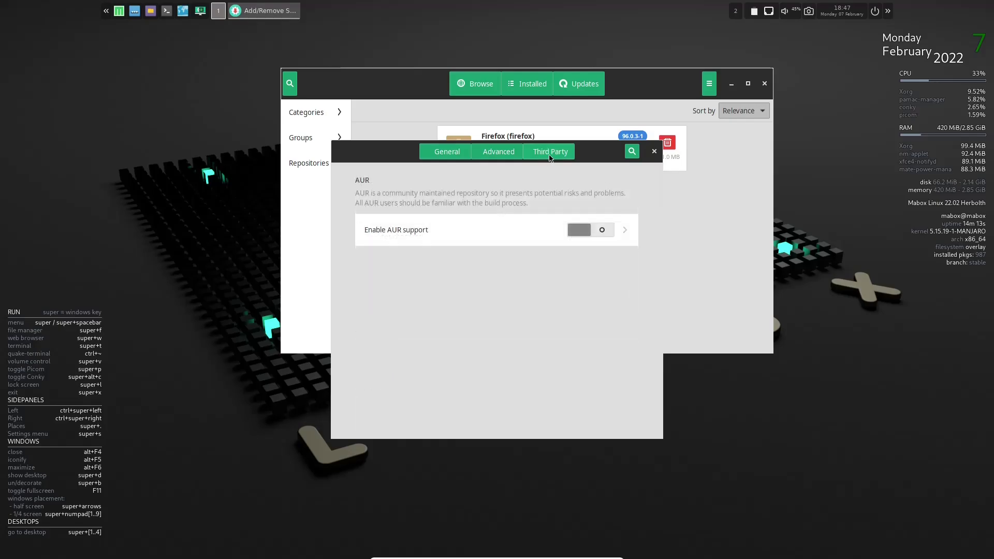
pyautogui.click(601, 230)
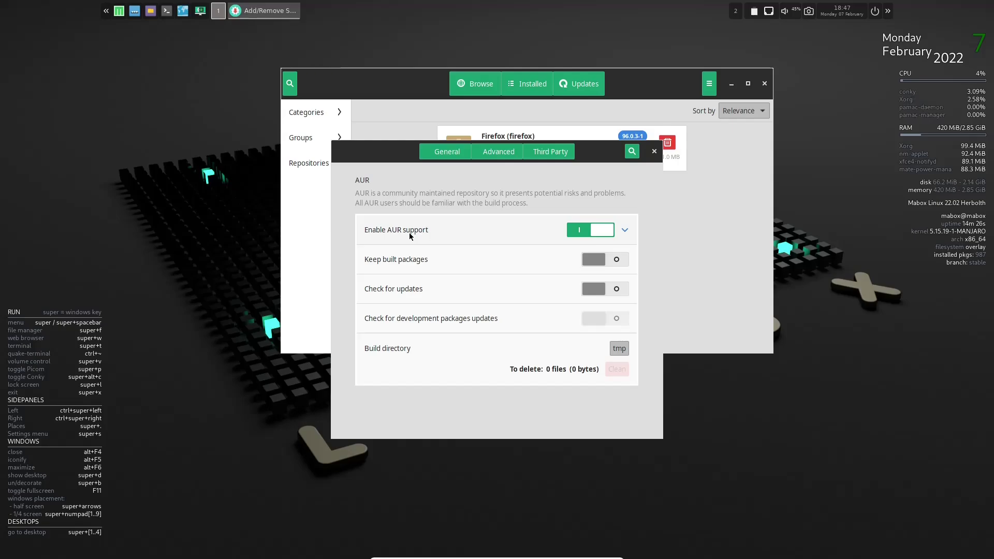
pyautogui.click(619, 289)
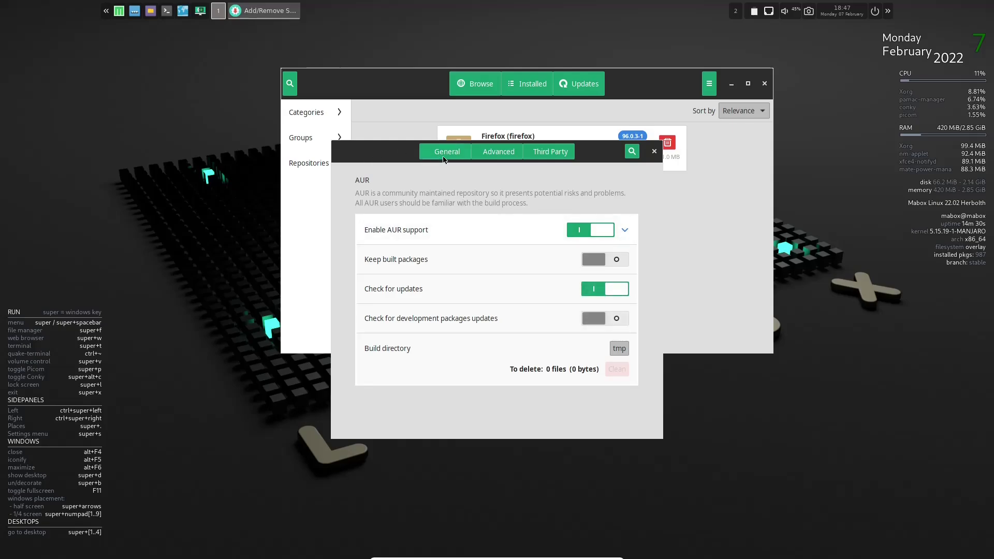
# - Close the preferences and search Pamac for 'obs', browsing results like obs-advanced-scene-switcher and obs-audio-monitor
pyautogui.click(655, 151)
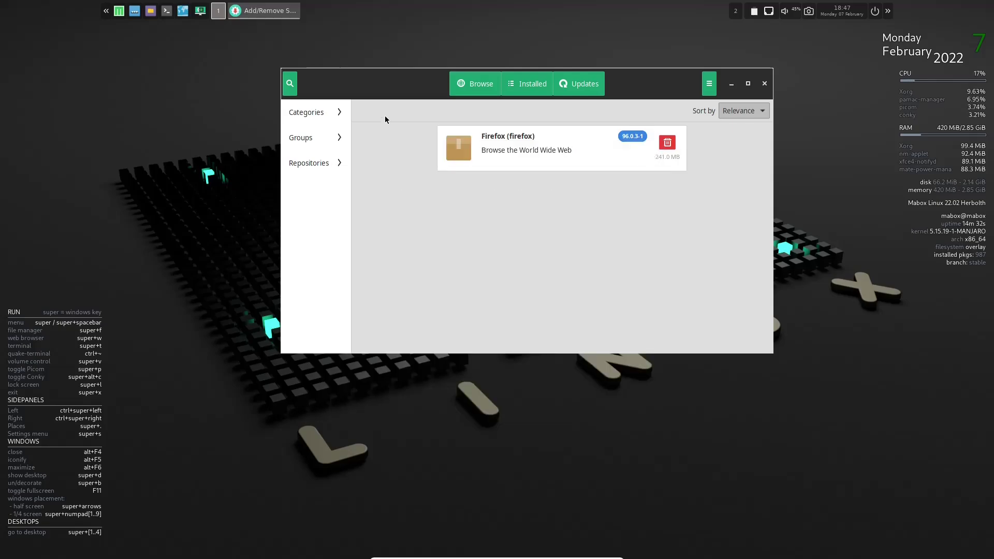
pyautogui.click(291, 88)
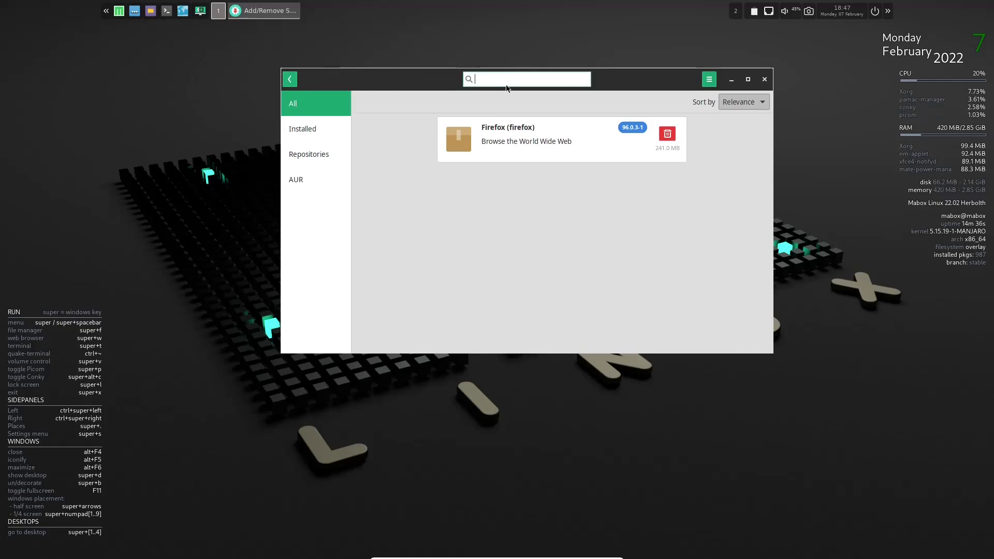
pyautogui.write('obs')
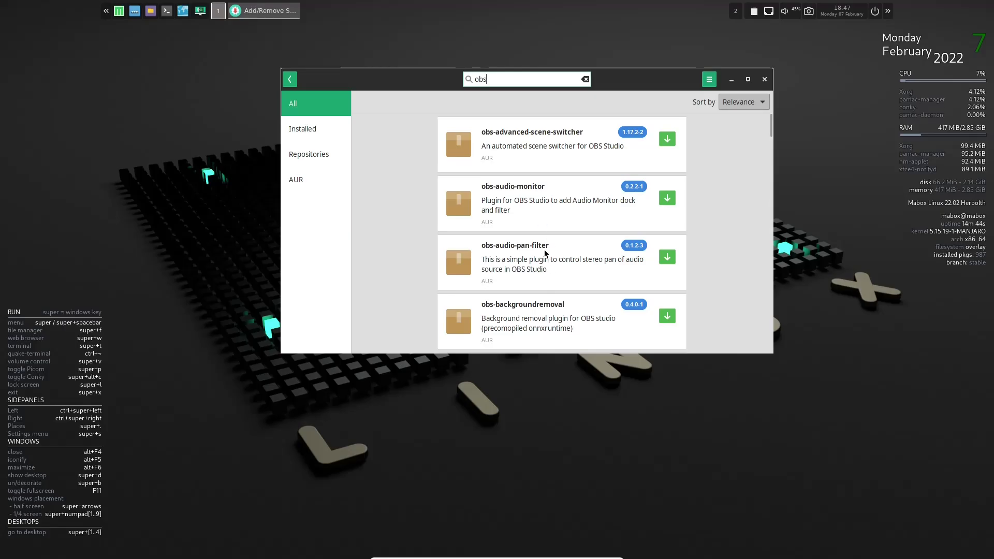
pyautogui.scroll(-3, 545, 250)
pyautogui.scroll(-10, 545, 251)
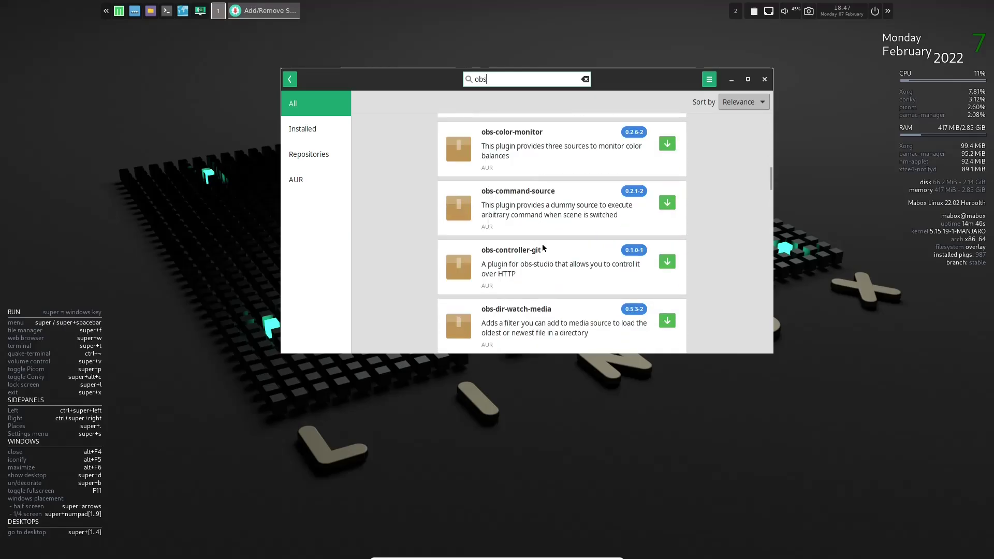
pyautogui.scroll(6, 542, 245)
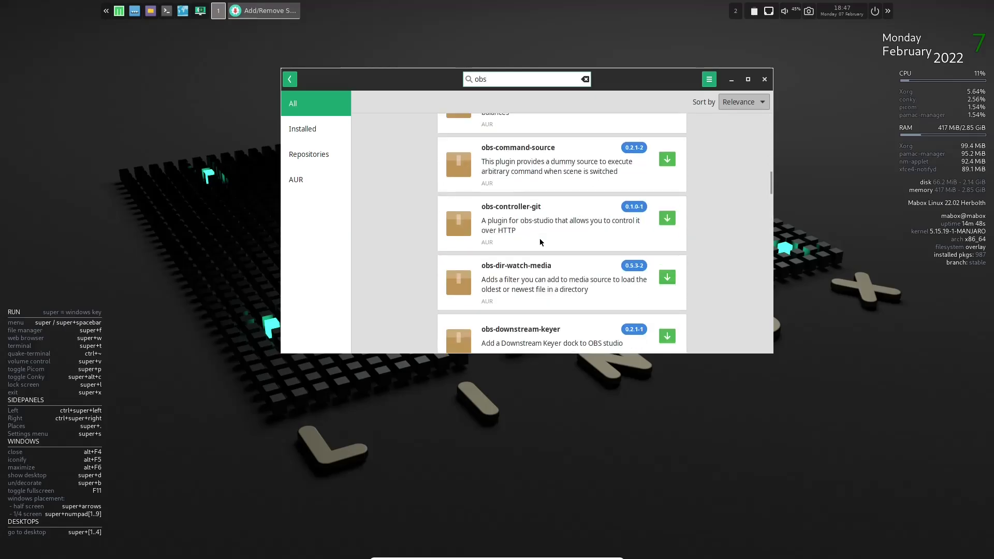
pyautogui.scroll(8, 539, 236)
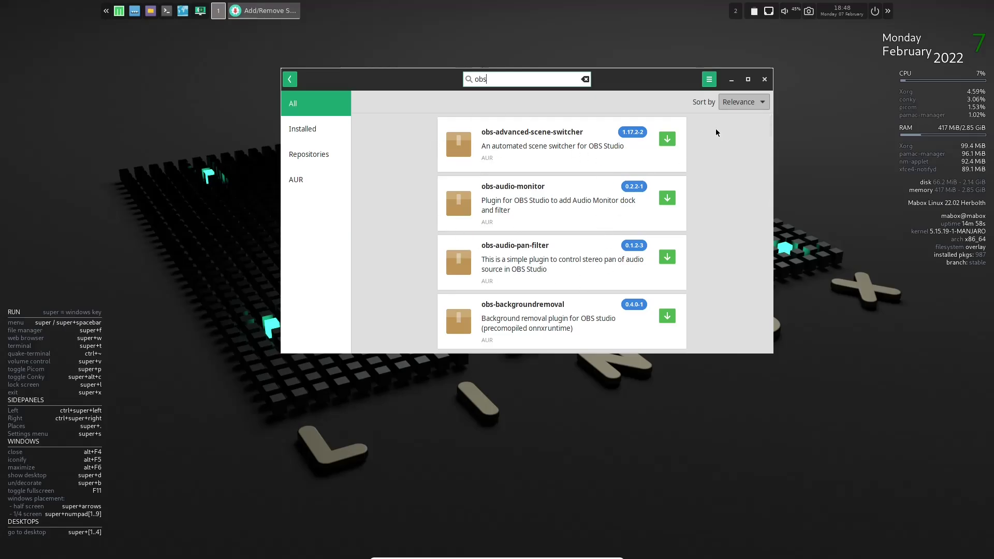
# - Reopen Pamac's preferences and review the General settings
pyautogui.click(709, 79)
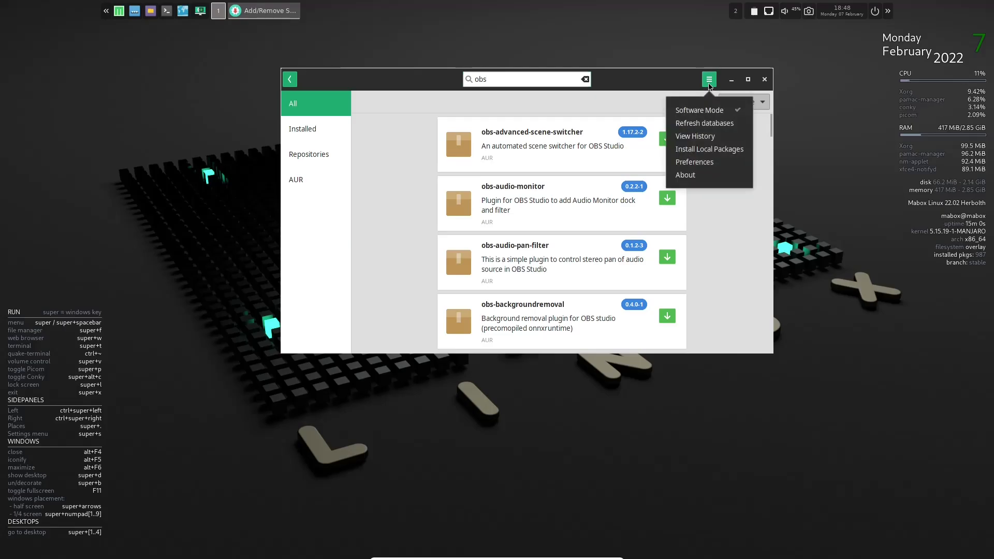
pyautogui.click(695, 162)
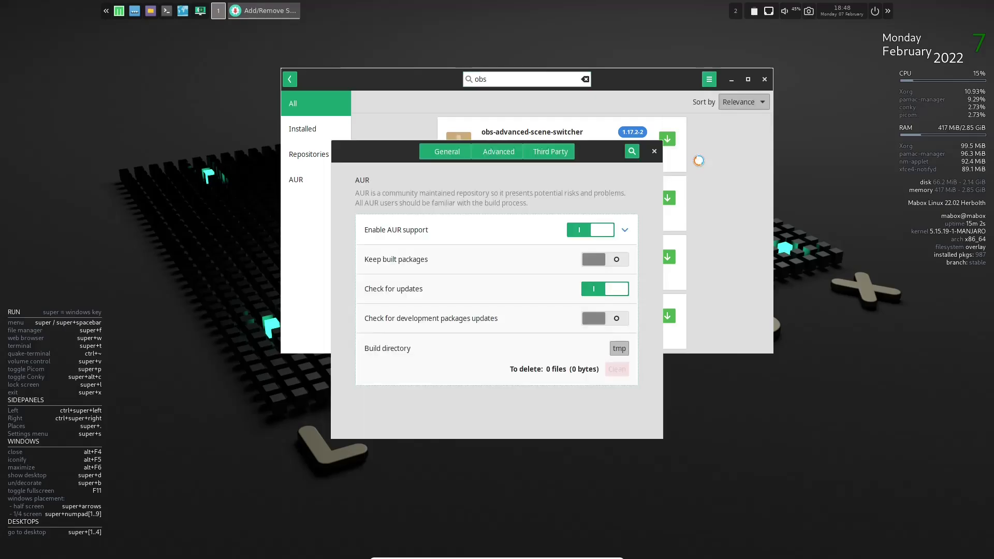
pyautogui.click(448, 152)
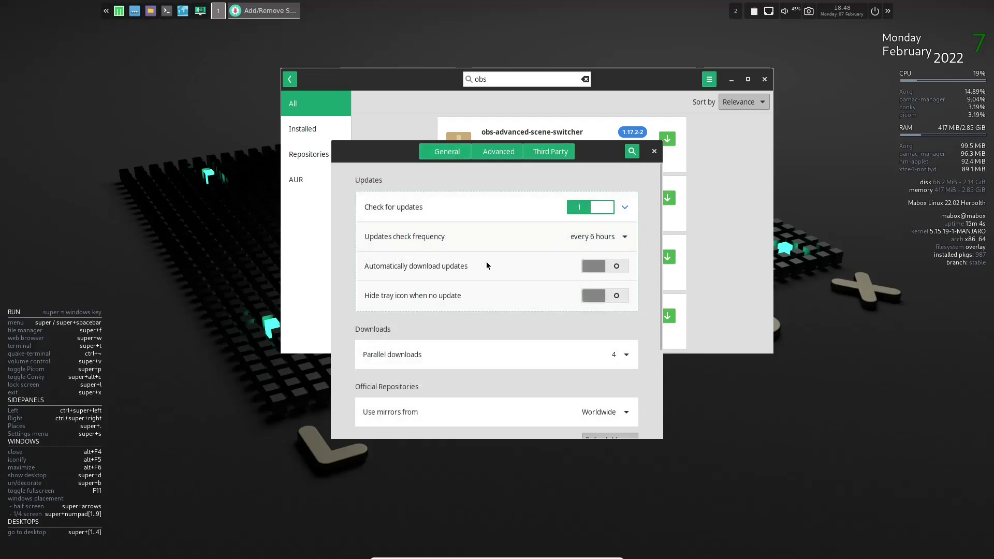
pyautogui.scroll(-2, 487, 256)
pyautogui.scroll(-5, 487, 252)
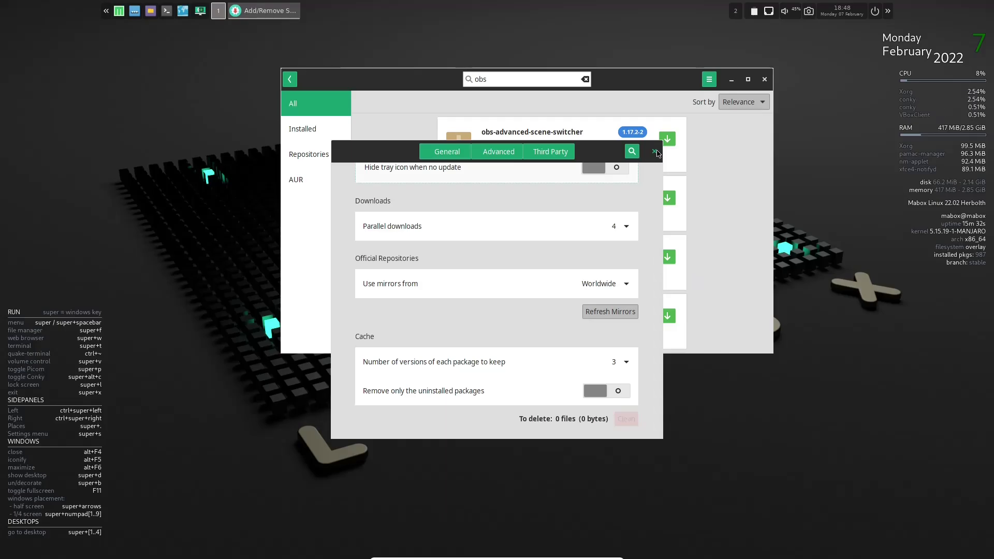
# - Close the preferences and Pamac, then show the desktop menu's Mabox Config submenu
pyautogui.click(656, 152)
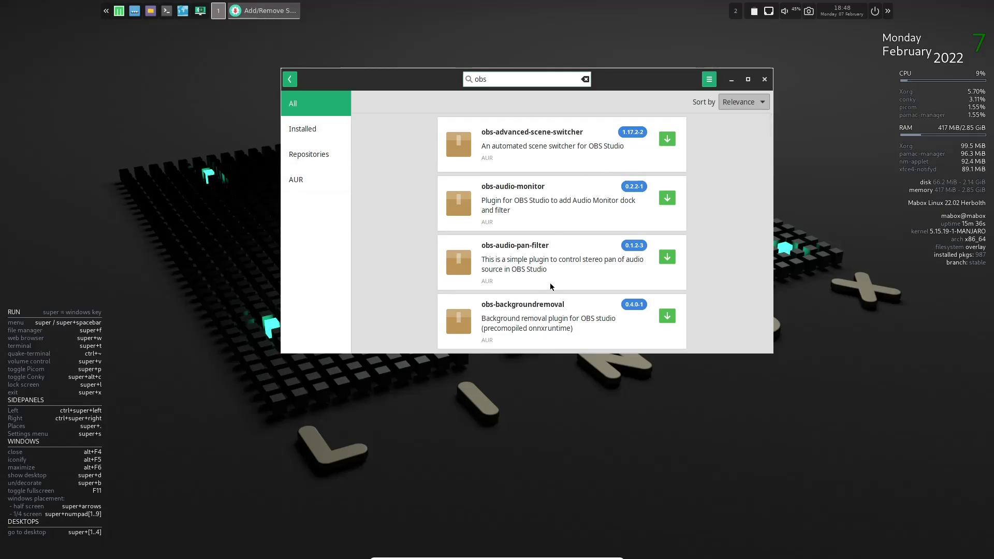
pyautogui.click(765, 79)
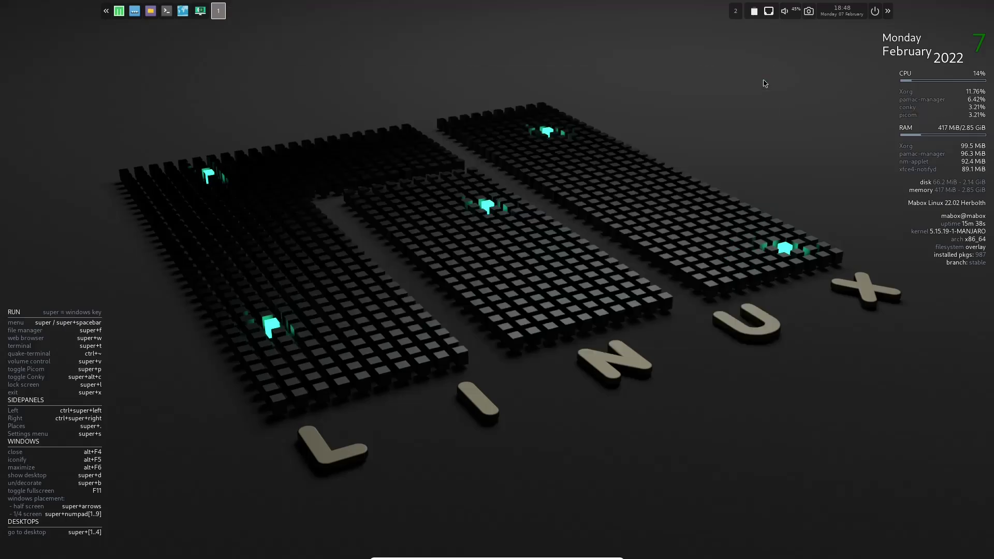
pyautogui.rightClick(439, 125)
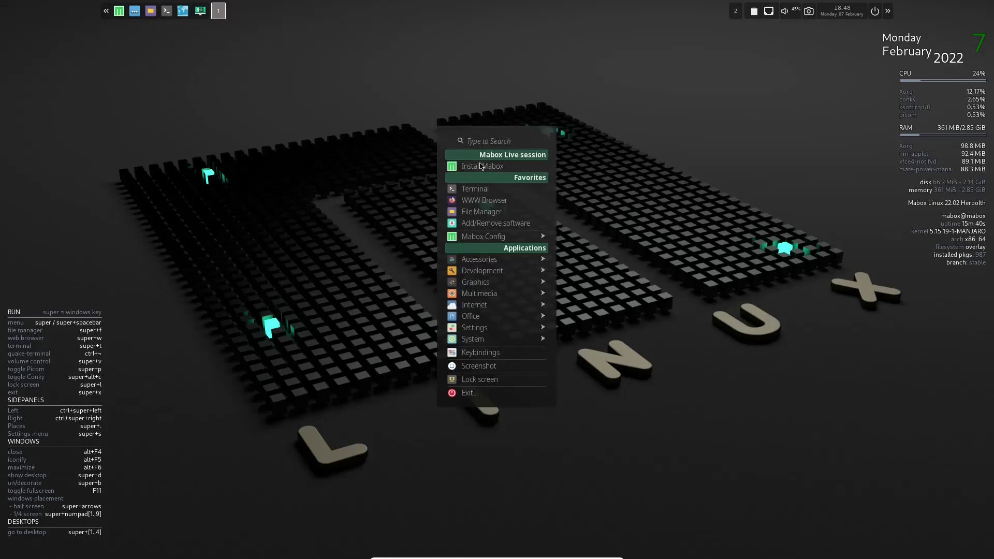
pyautogui.moveTo(487, 237)
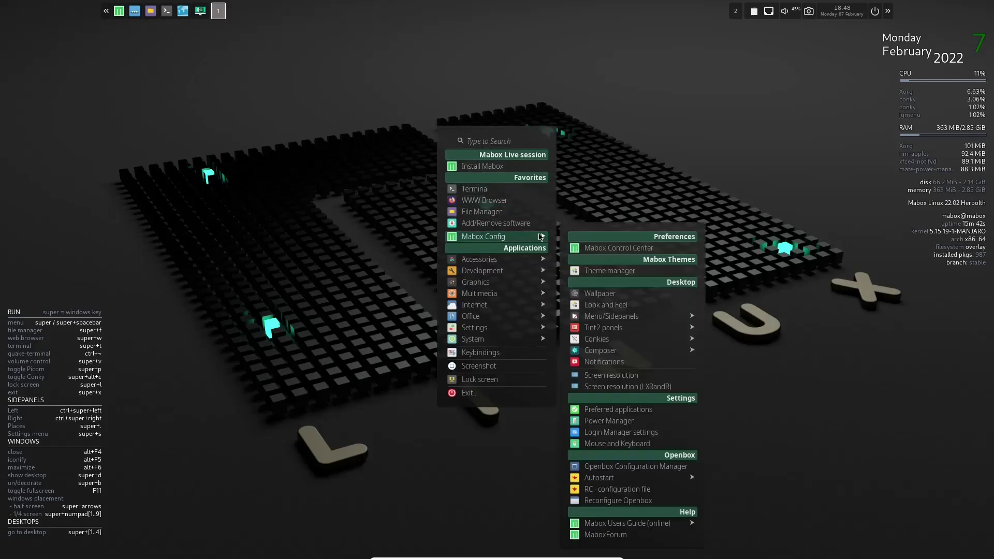
# - Launch Mabox Control Center, maximize it, and show its Software page
pyautogui.click(613, 248)
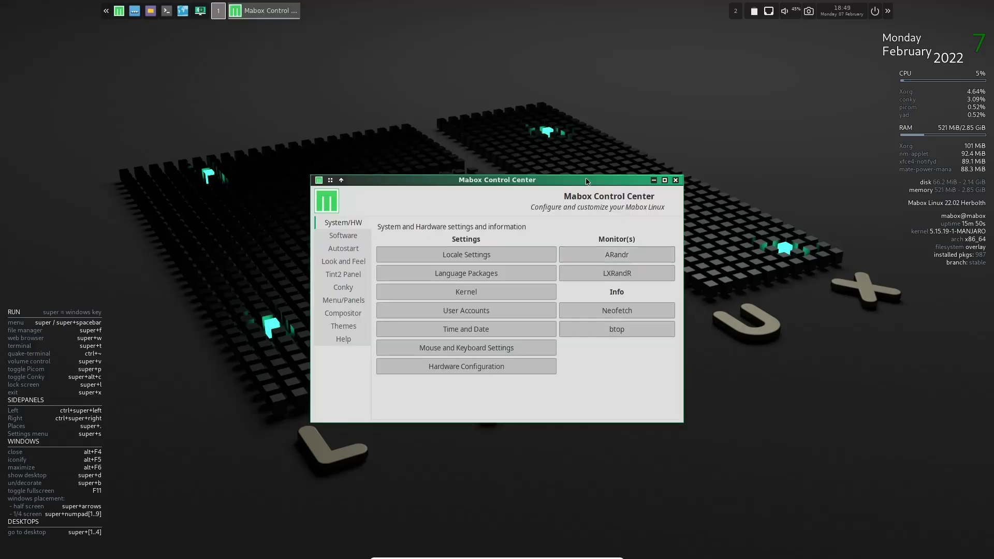
pyautogui.click(665, 179)
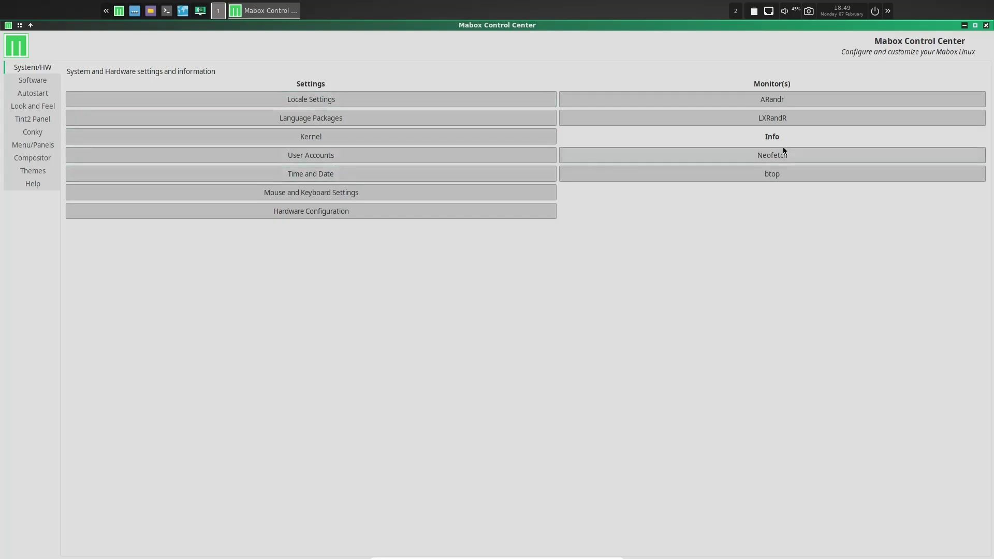
pyautogui.click(34, 82)
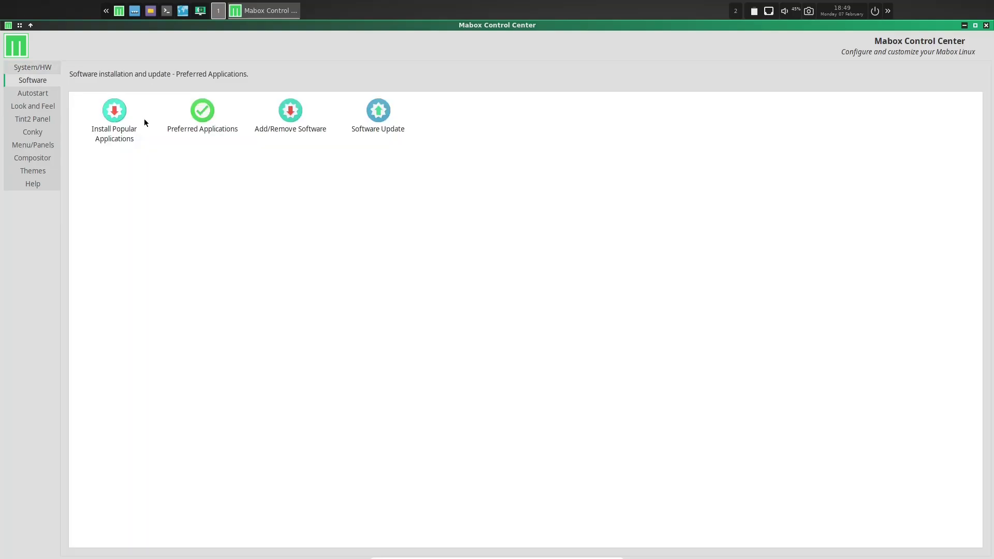
pyautogui.click(114, 112)
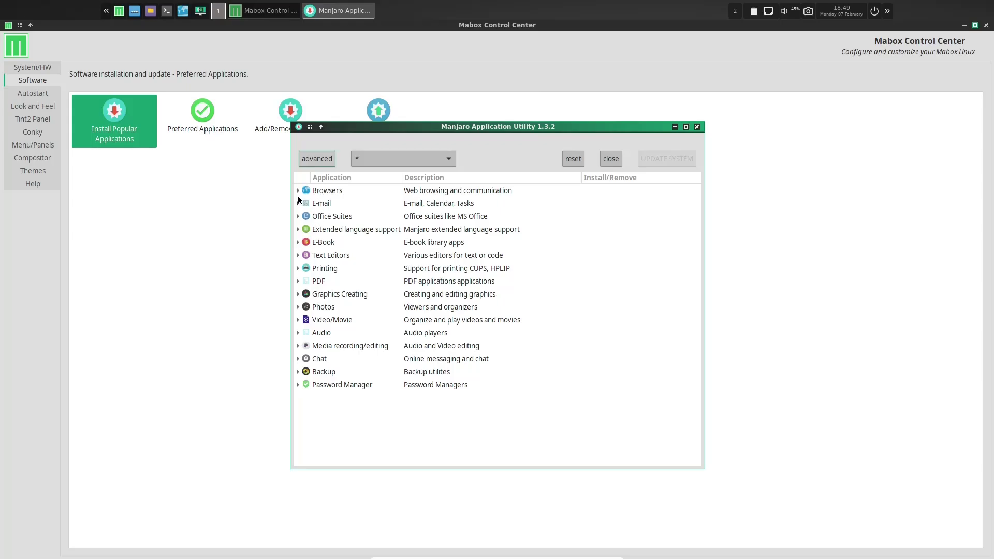
pyautogui.click(298, 192)
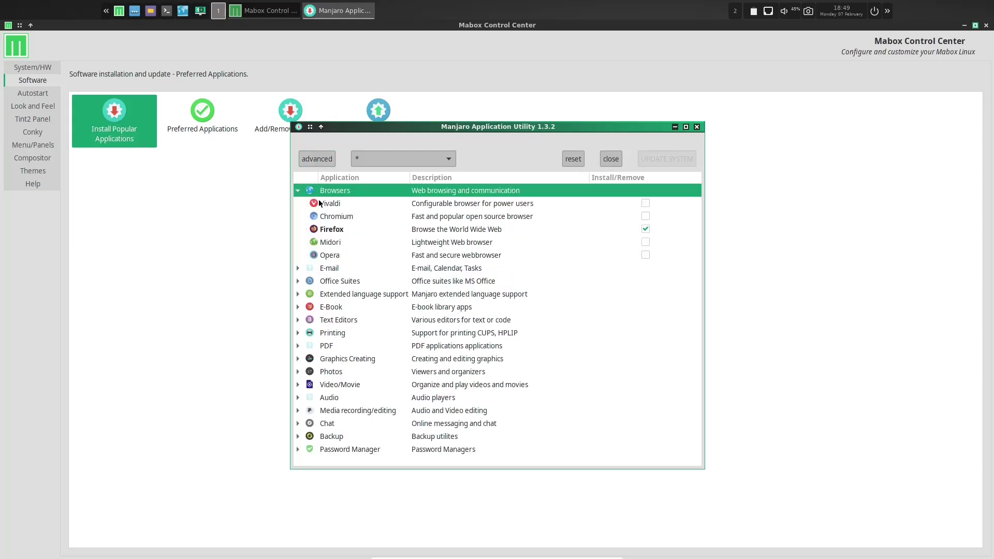
pyautogui.click(646, 216)
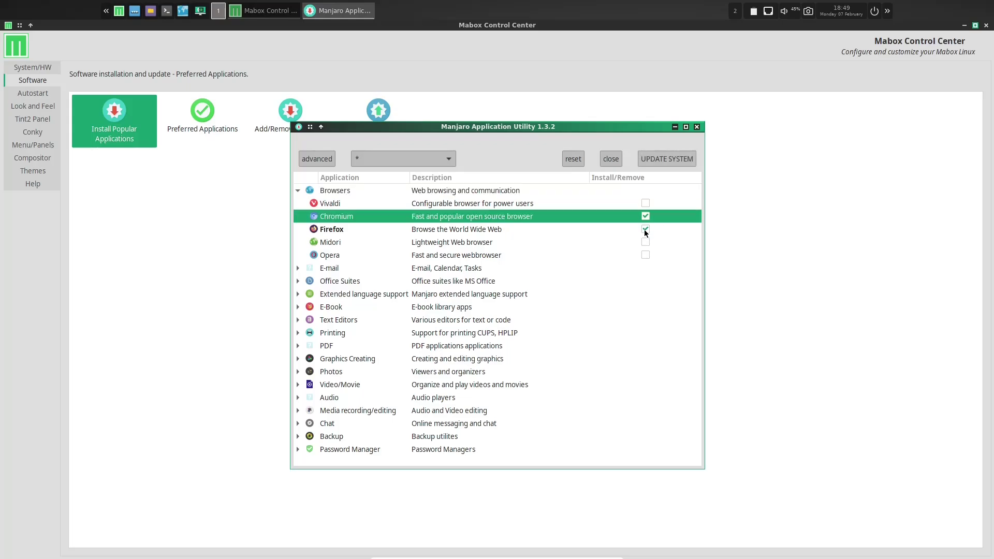
pyautogui.click(645, 229)
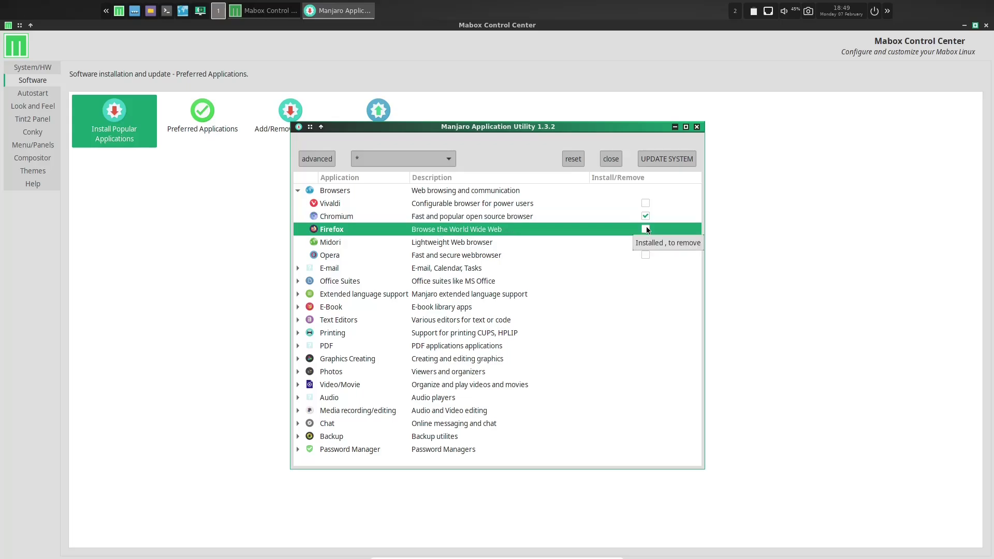
pyautogui.click(646, 229)
pyautogui.click(646, 216)
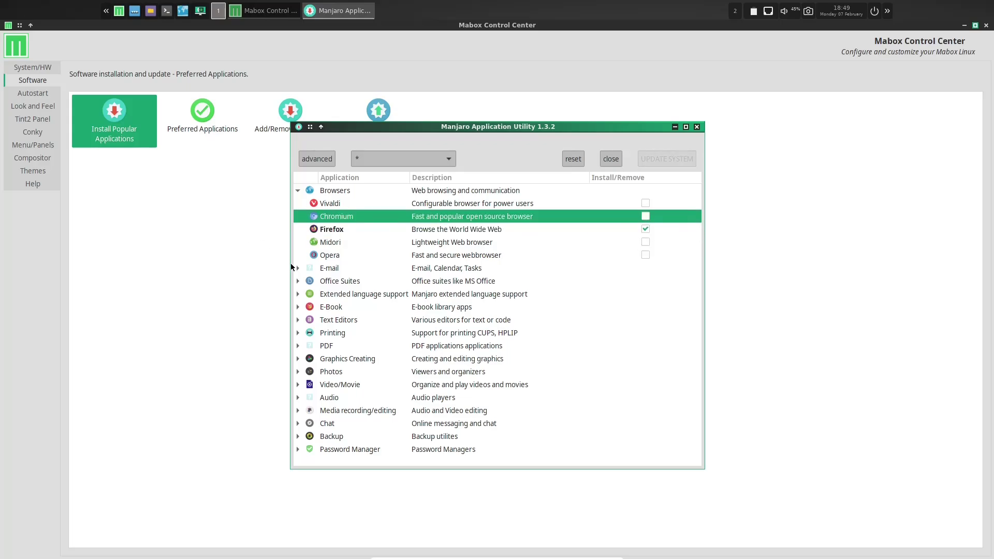
pyautogui.click(298, 268)
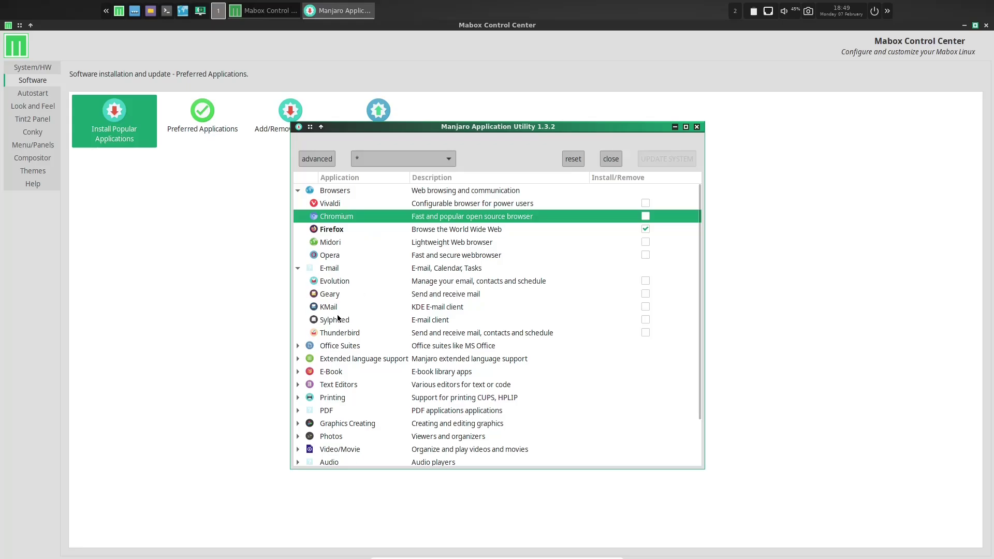
pyautogui.click(298, 346)
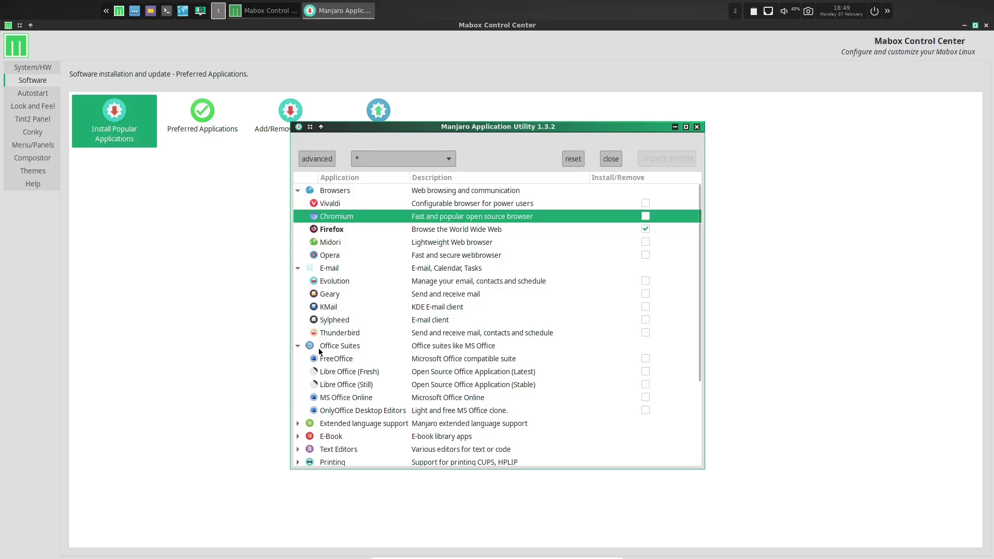
pyautogui.scroll(-5, 342, 373)
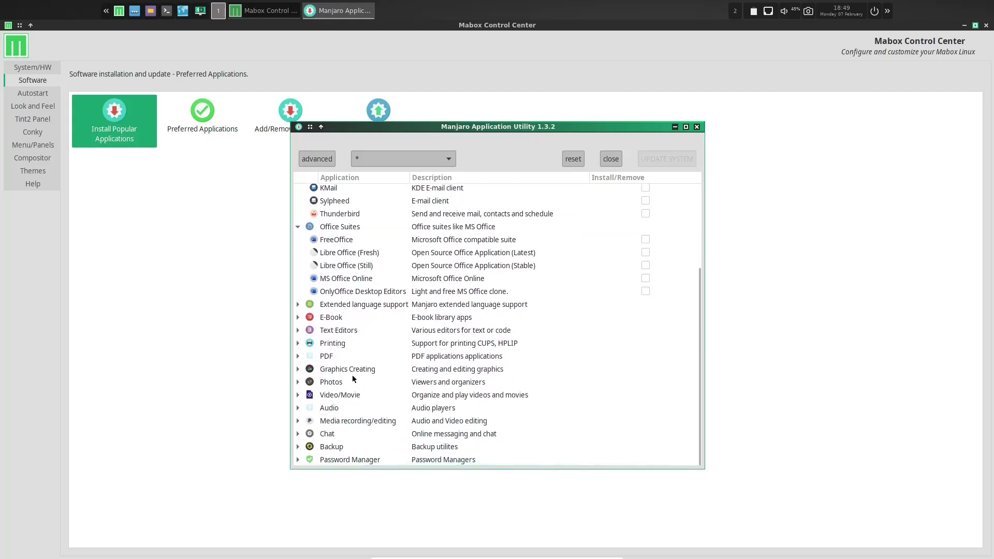
pyautogui.click(298, 395)
pyautogui.scroll(-3, 344, 390)
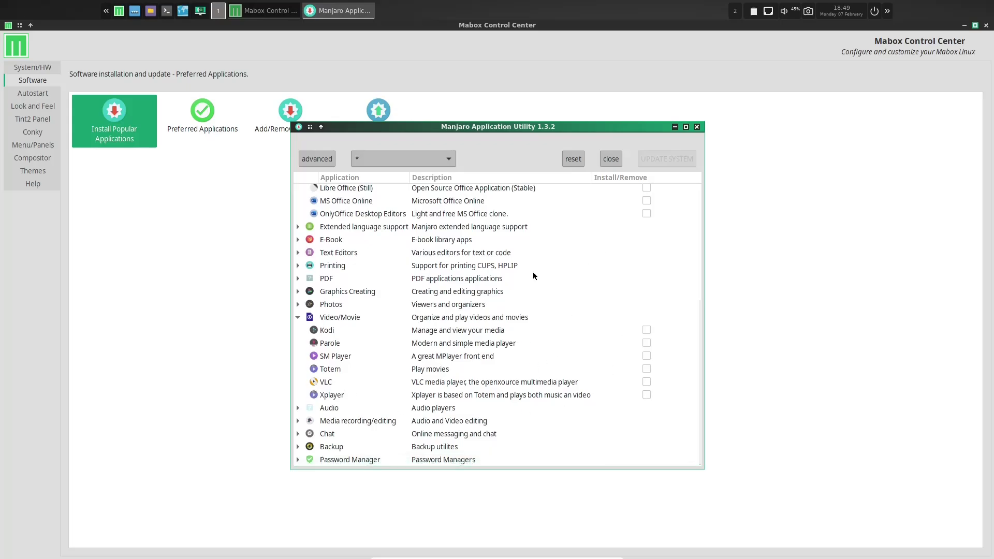
pyautogui.scroll(8, 501, 298)
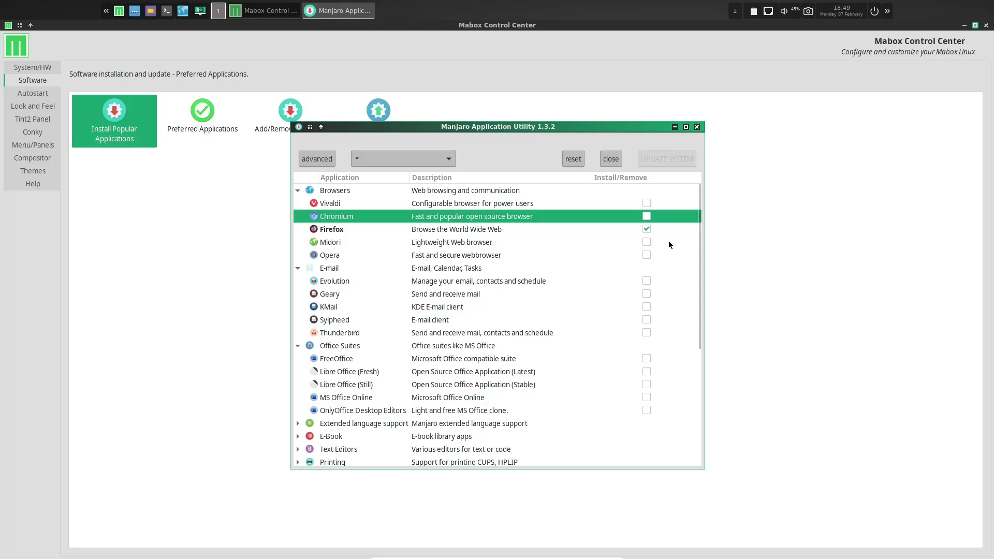
pyautogui.click(646, 216)
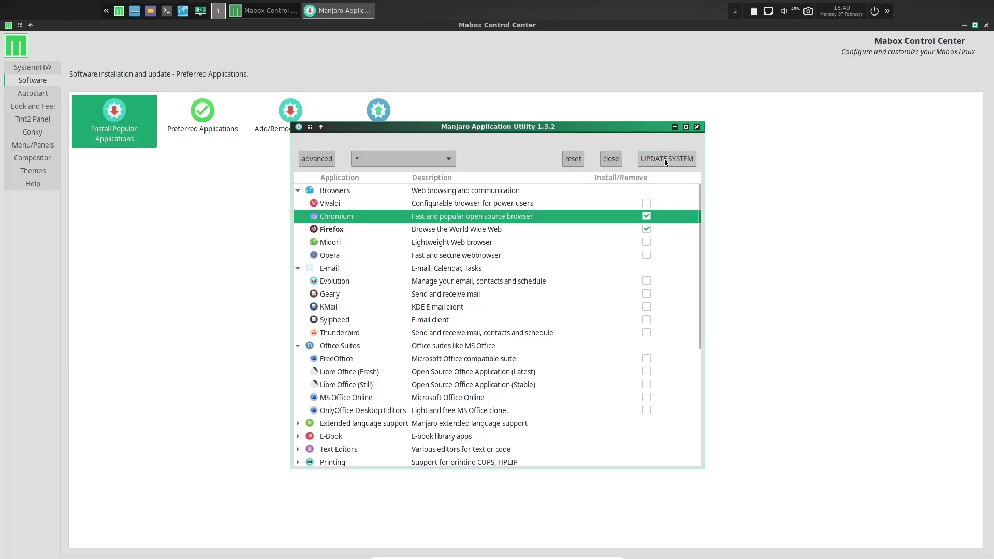
pyautogui.click(298, 191)
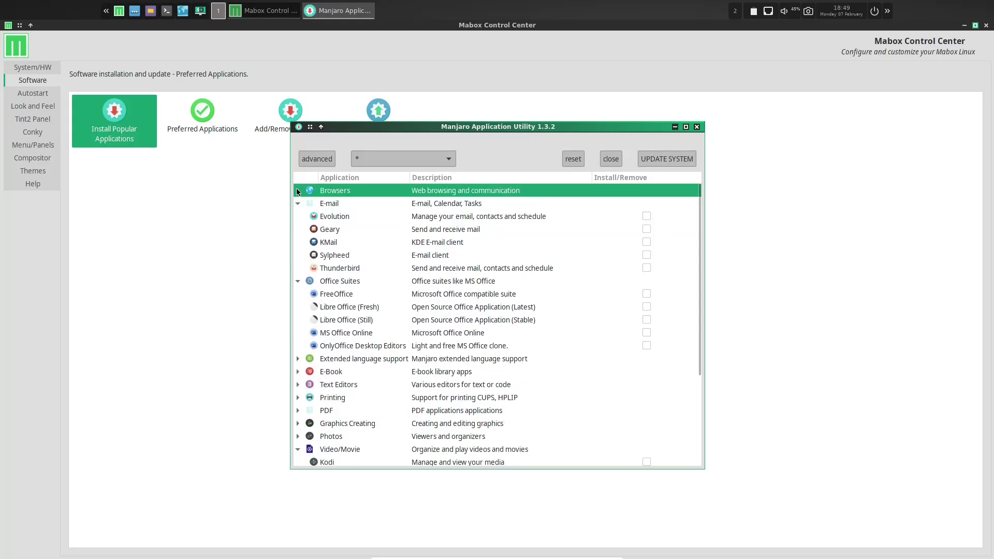
pyautogui.click(298, 203)
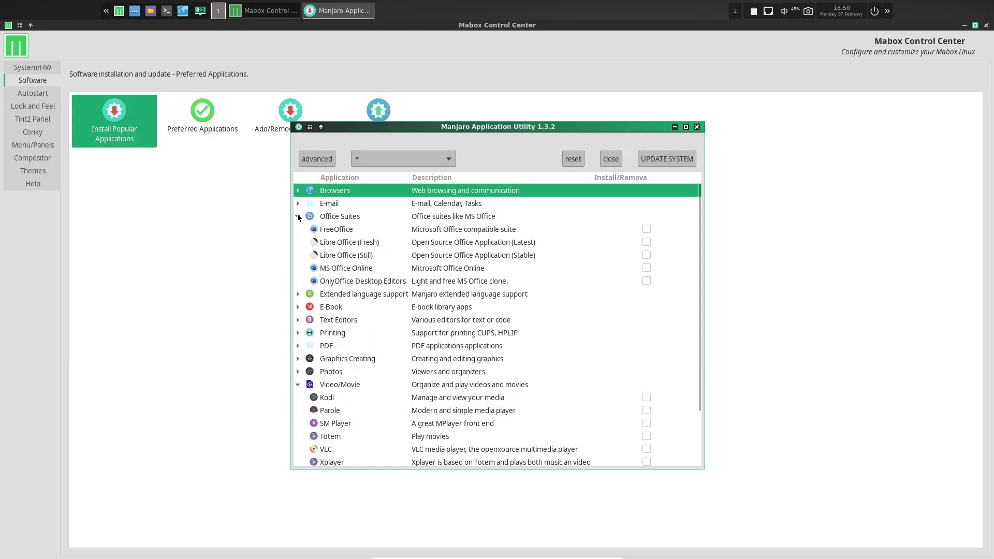
pyautogui.click(298, 217)
pyautogui.click(298, 320)
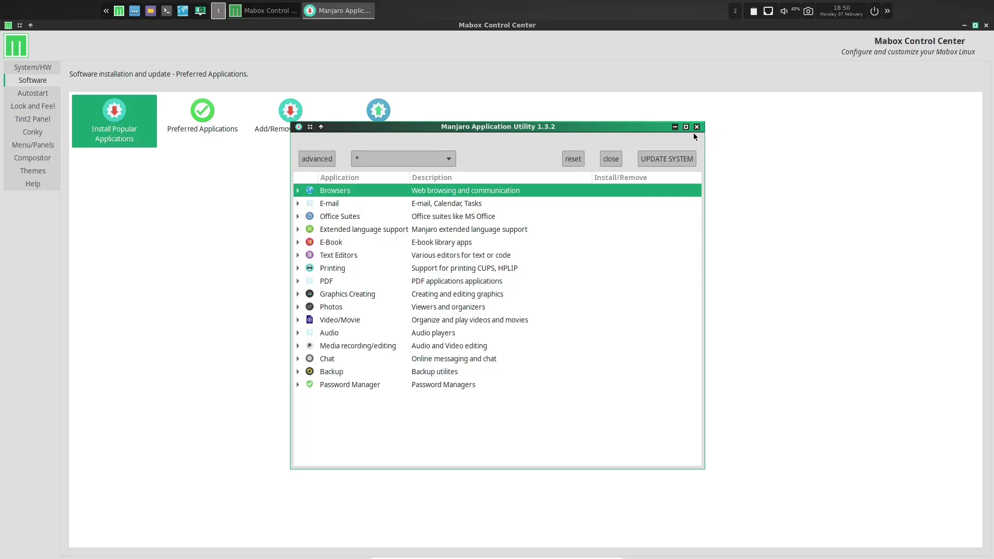
pyautogui.click(608, 161)
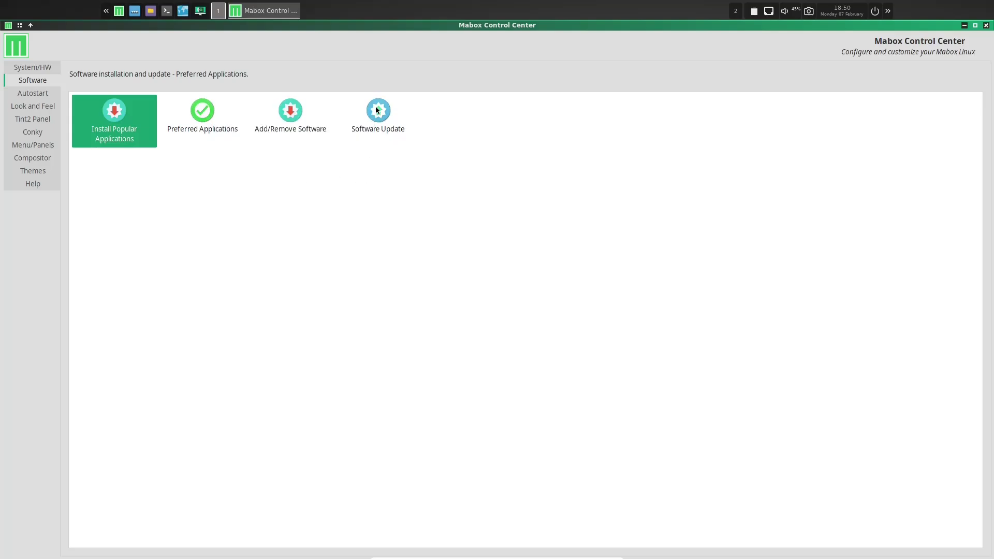
# - View the Autostart page, then the Look and Feel page in Mabox Control Center
pyautogui.click(33, 93)
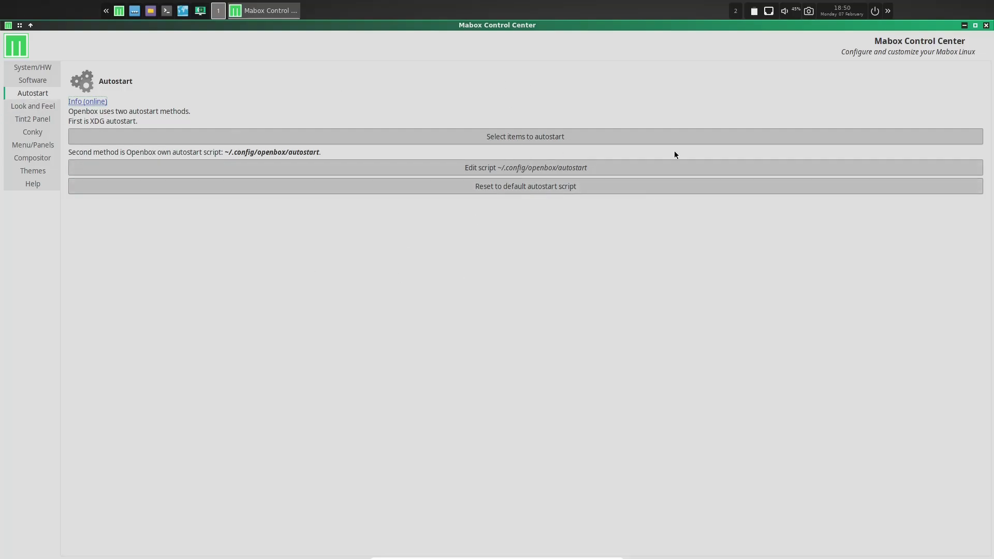
pyautogui.click(27, 108)
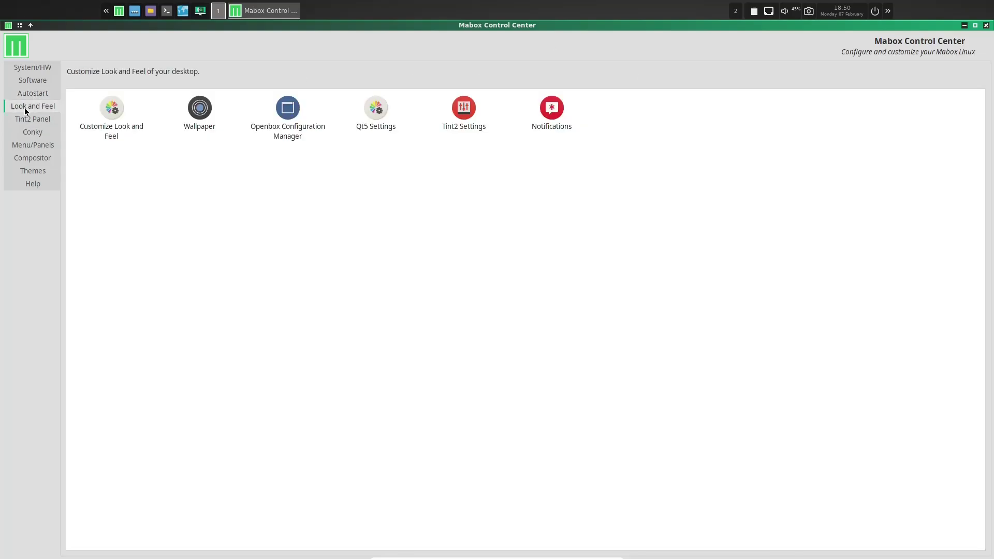
# - Open Customize Look and Feel full-screen, preview Matcha and quakeworld themes, then return to Mabox-superdesk
pyautogui.click(114, 109)
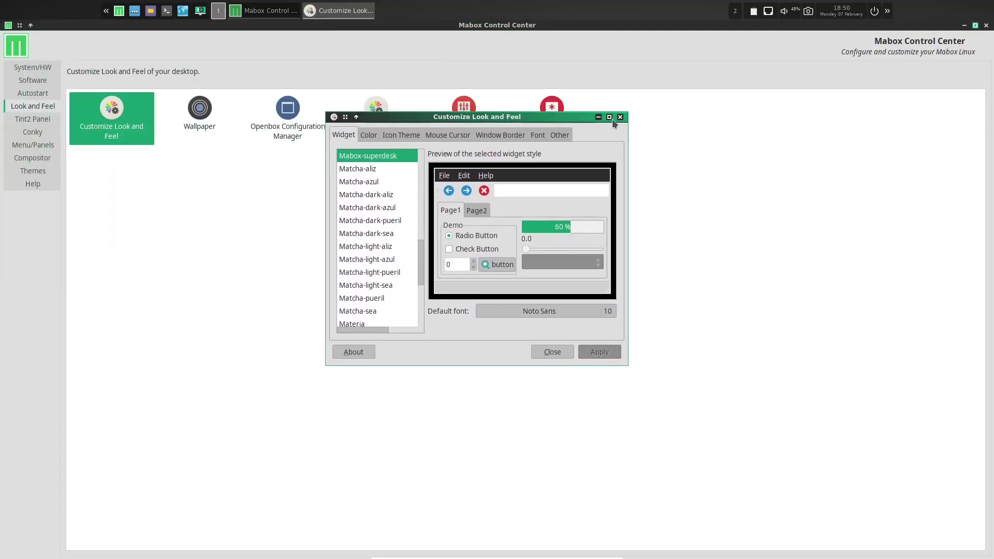
pyautogui.click(610, 117)
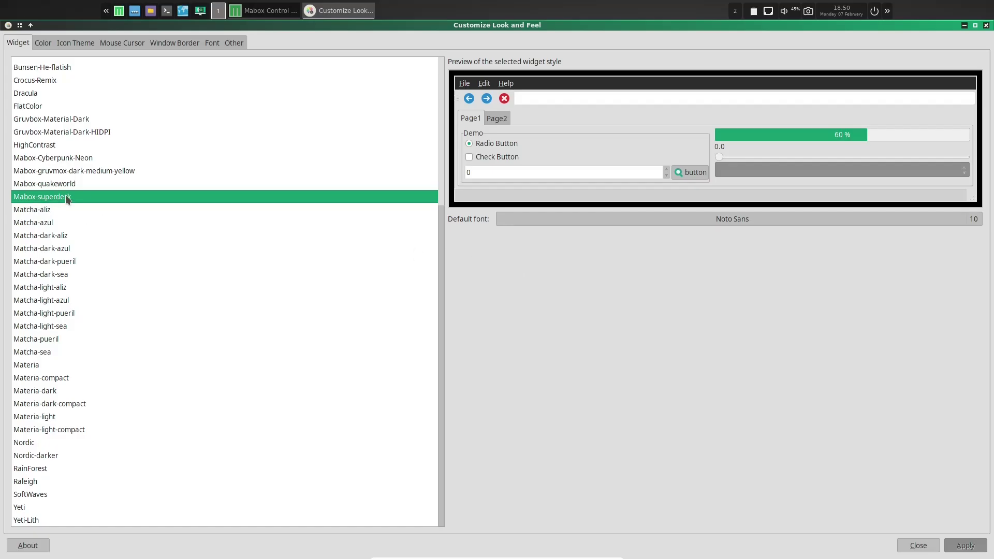
pyautogui.click(63, 315)
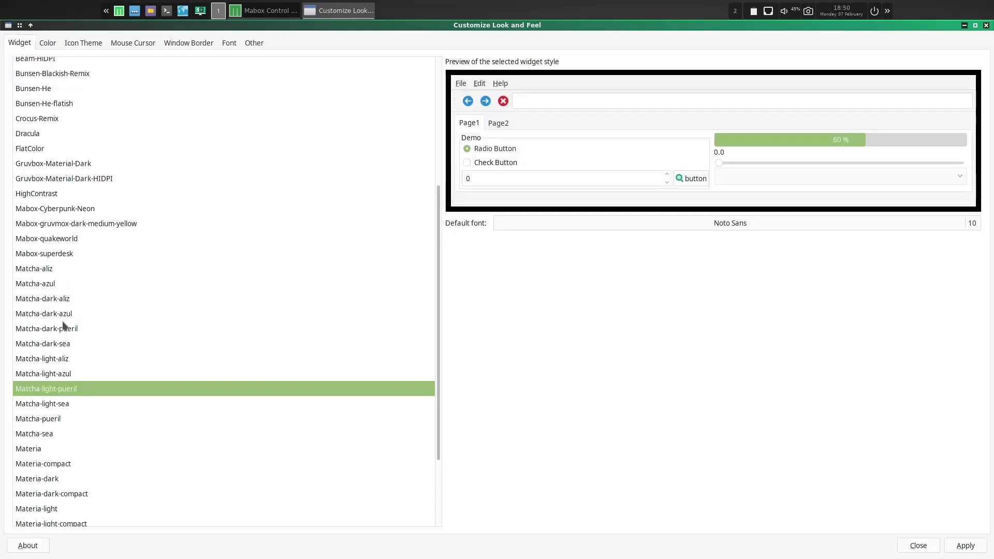
pyautogui.click(60, 314)
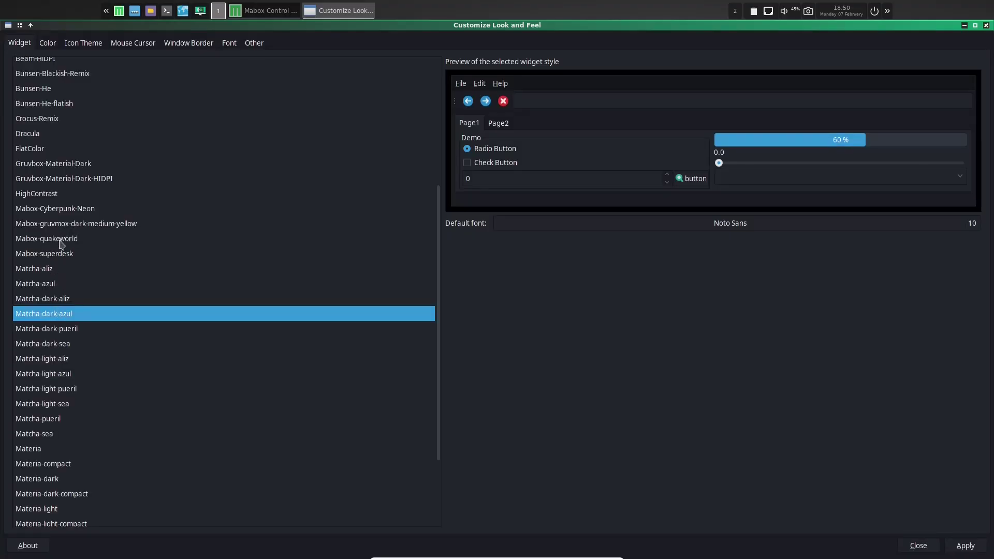
pyautogui.click(62, 239)
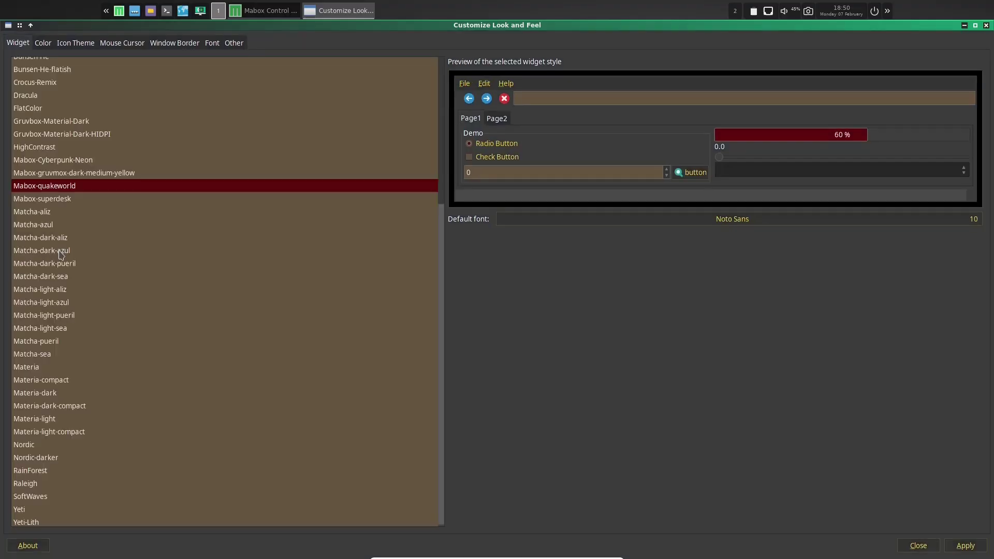
pyautogui.click(58, 200)
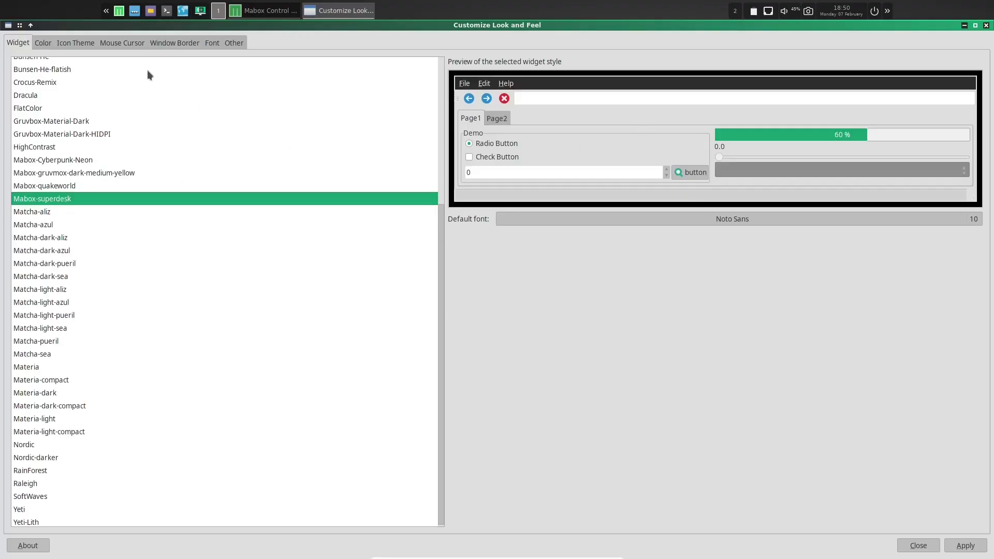
# - Check the Color tab and preview Numix, HighContrast, Numix Circle and Numix Circle Light icon themes
pyautogui.click(43, 44)
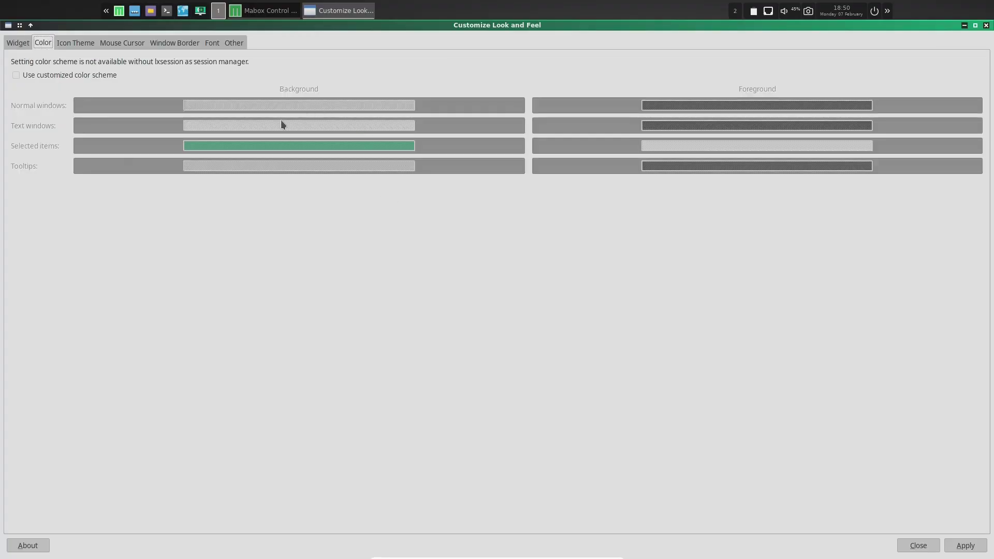
pyautogui.click(69, 44)
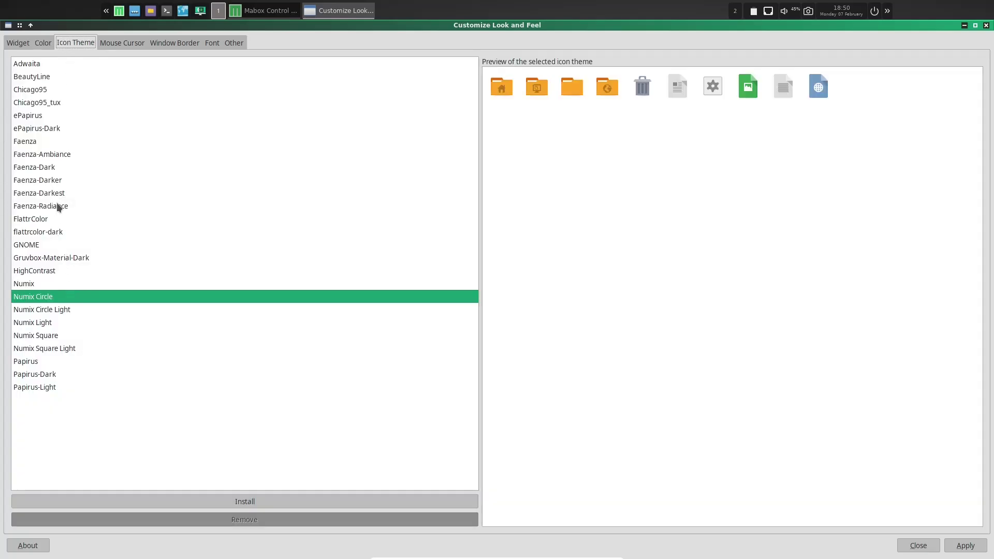
pyautogui.click(35, 284)
pyautogui.click(34, 272)
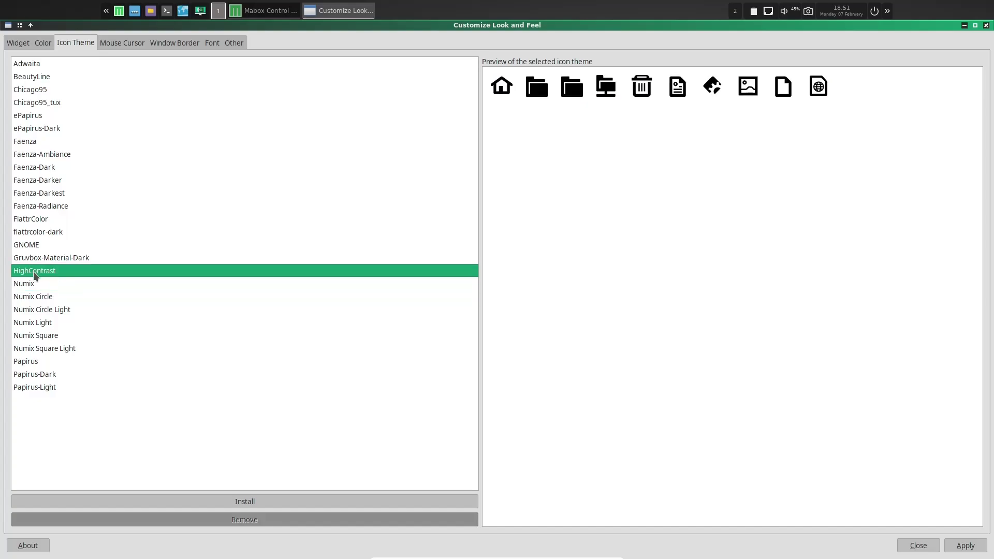
pyautogui.click(29, 285)
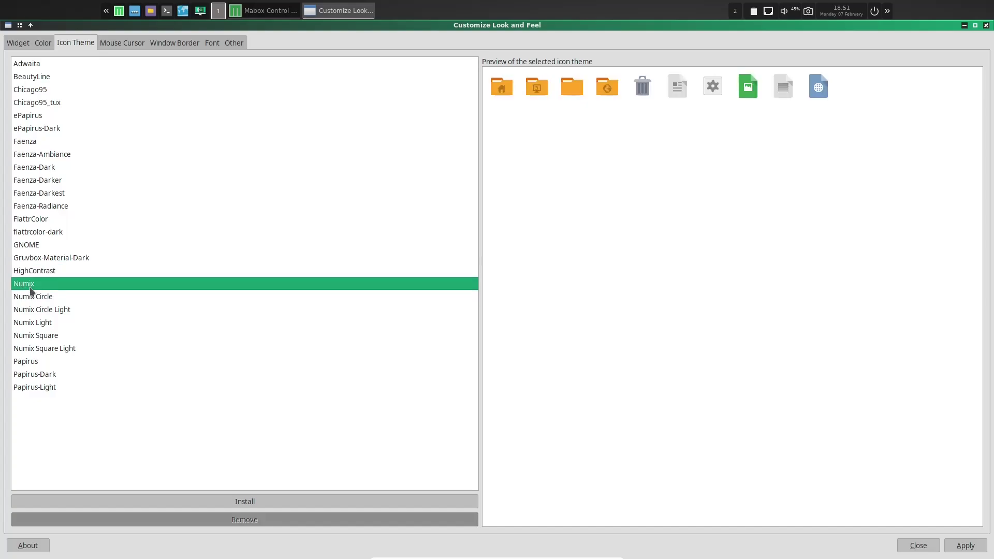
pyautogui.click(33, 298)
pyautogui.click(37, 311)
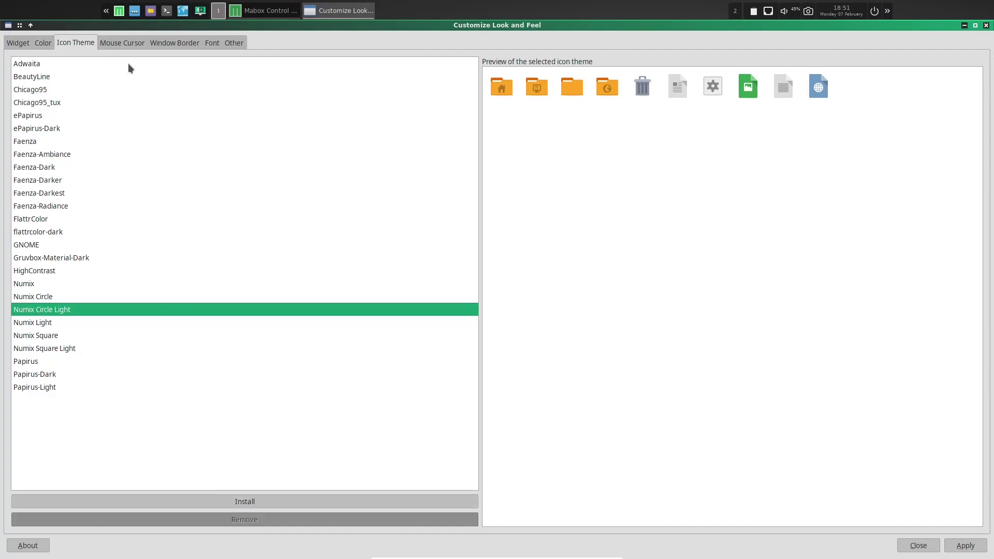
# - Browse the Cursor, Border, Font and Other tabs, then return to Widget theme settings
pyautogui.click(123, 44)
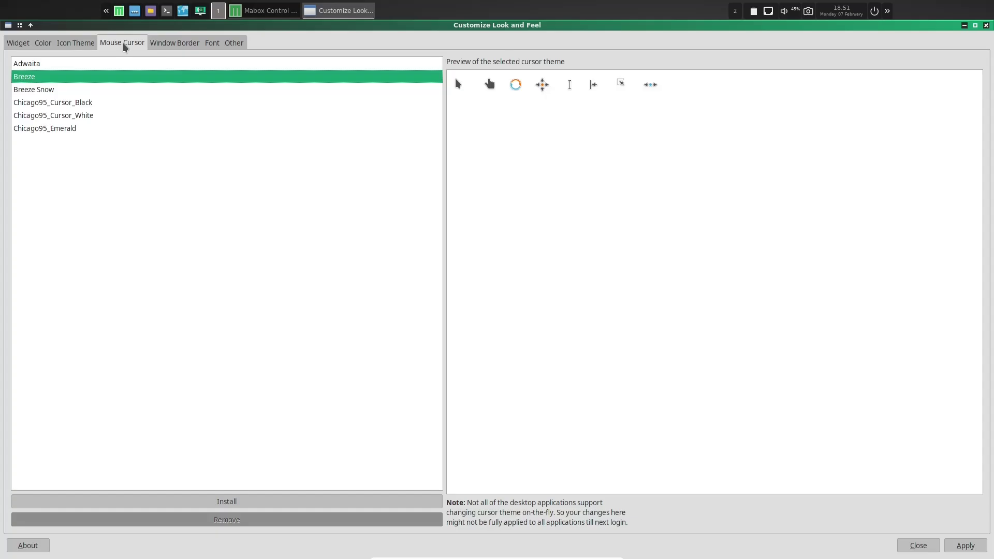
pyautogui.click(169, 43)
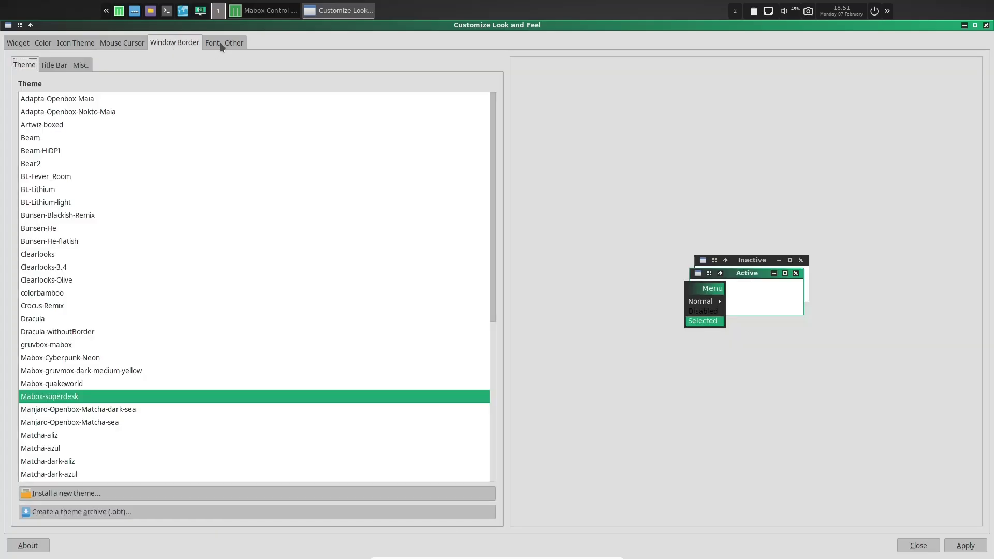
pyautogui.click(217, 43)
pyautogui.click(241, 43)
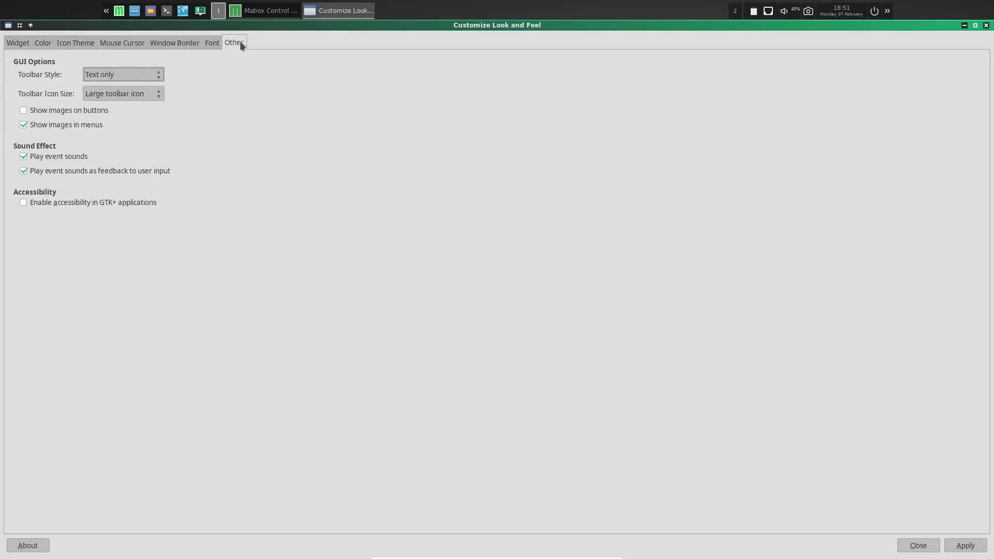
pyautogui.click(11, 45)
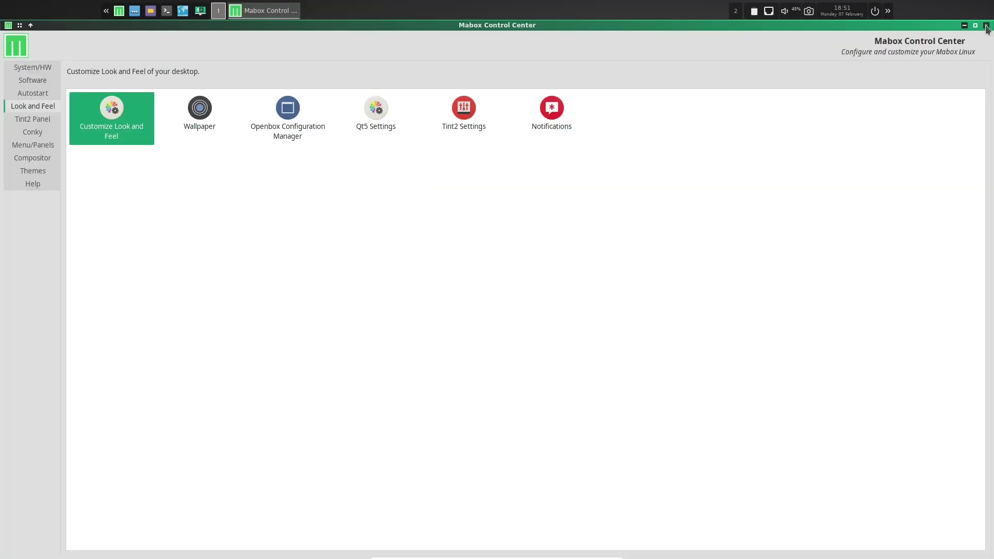
# - Close Look and Feel, open and close the Nitrogen wallpaper browser, then minimise Control Center
pyautogui.click(986, 25)
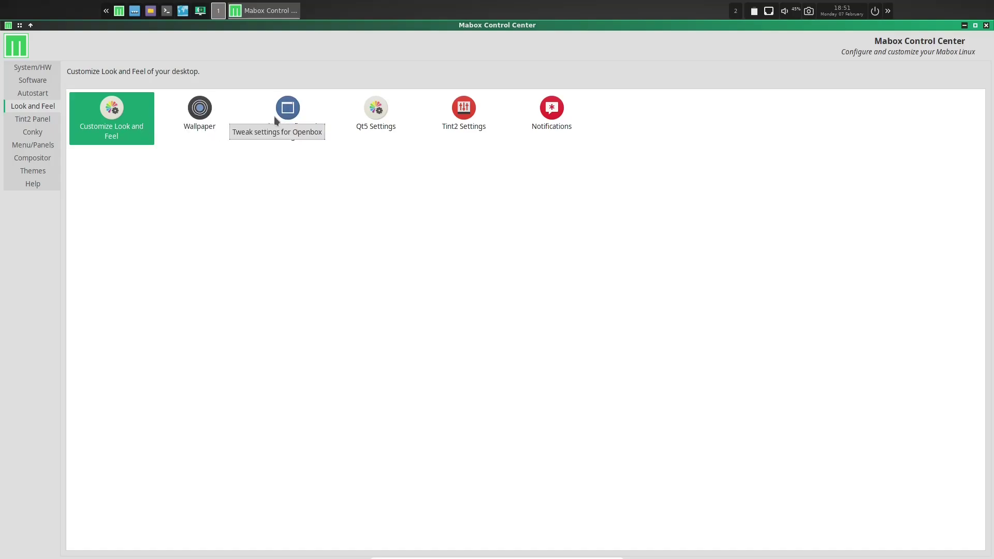
pyautogui.click(202, 111)
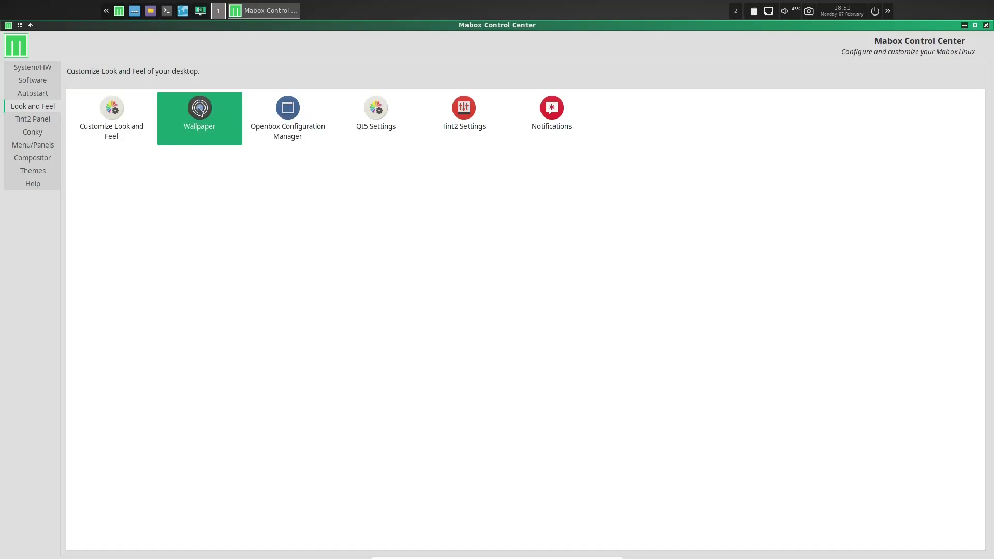
pyautogui.moveTo(248, 196)
pyautogui.mouseDown()
pyautogui.moveTo(240, 302)
pyautogui.moveTo(233, 196)
pyautogui.mouseUp()
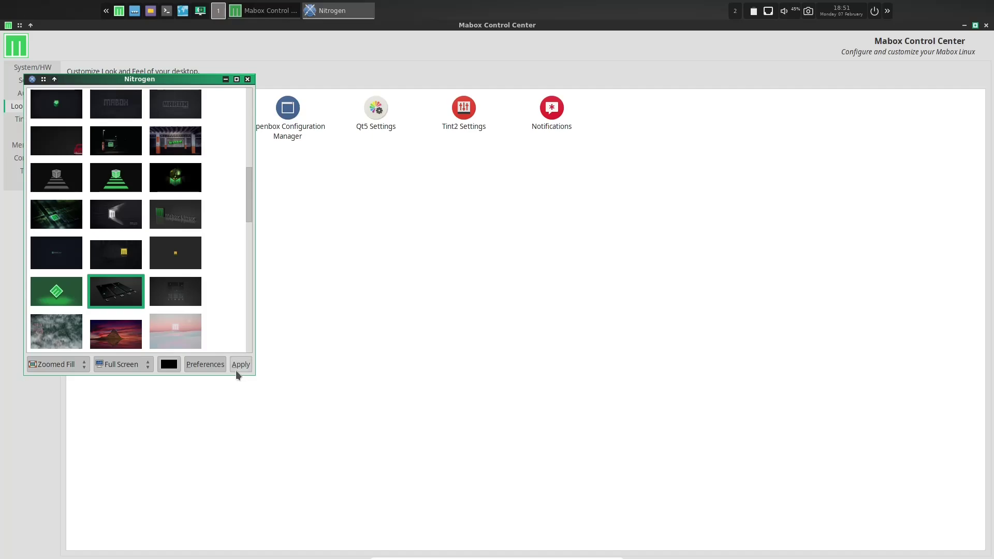
pyautogui.click(247, 79)
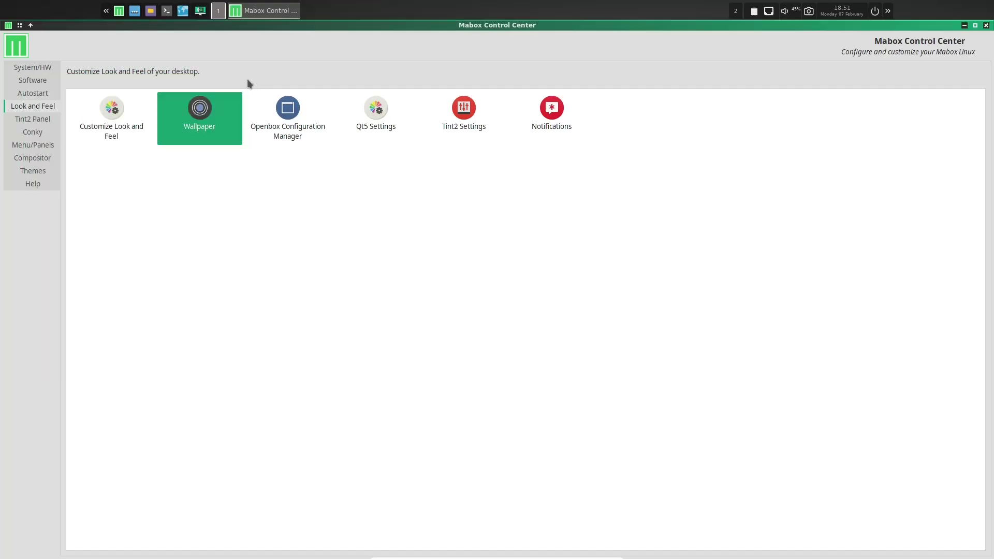
pyautogui.click(965, 26)
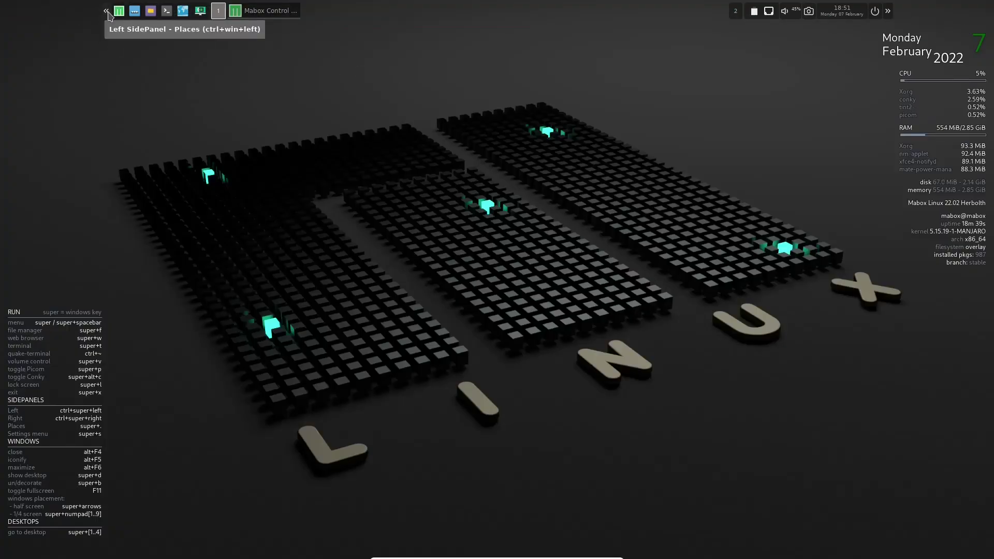
# - From the left side panel's wallpaper picker, set the bottle image reading 'Taste and enjoy it.' as wallpaper
pyautogui.click(107, 11)
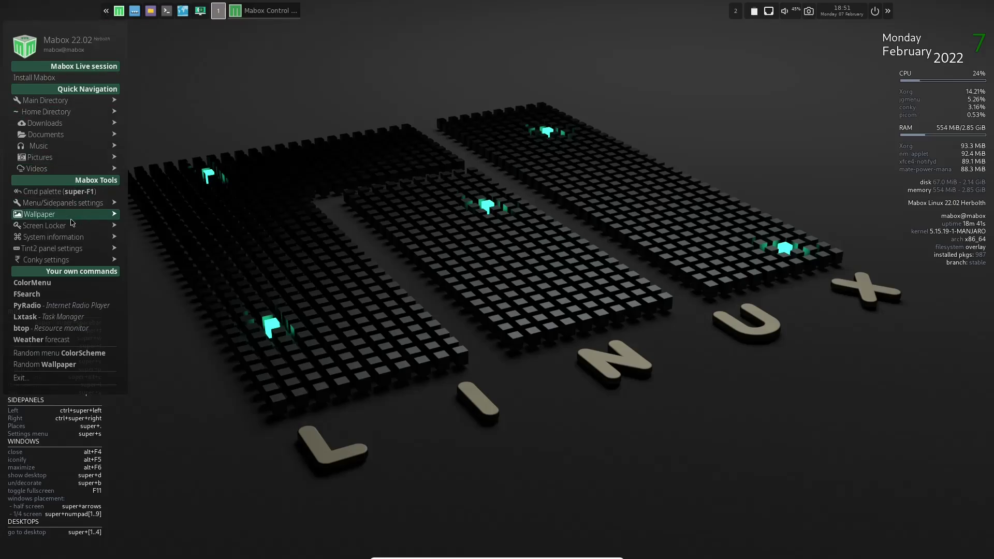
pyautogui.moveTo(77, 216)
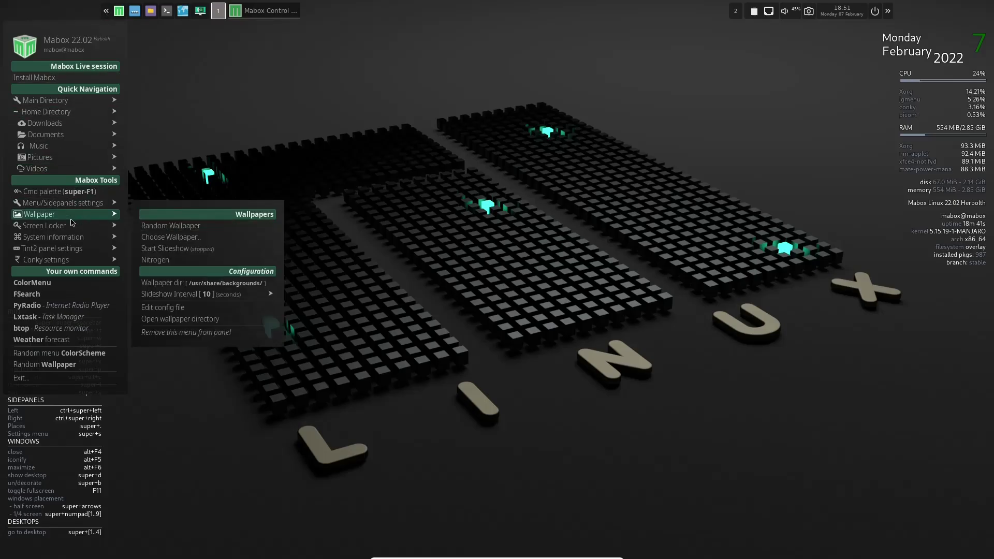
pyautogui.click(188, 239)
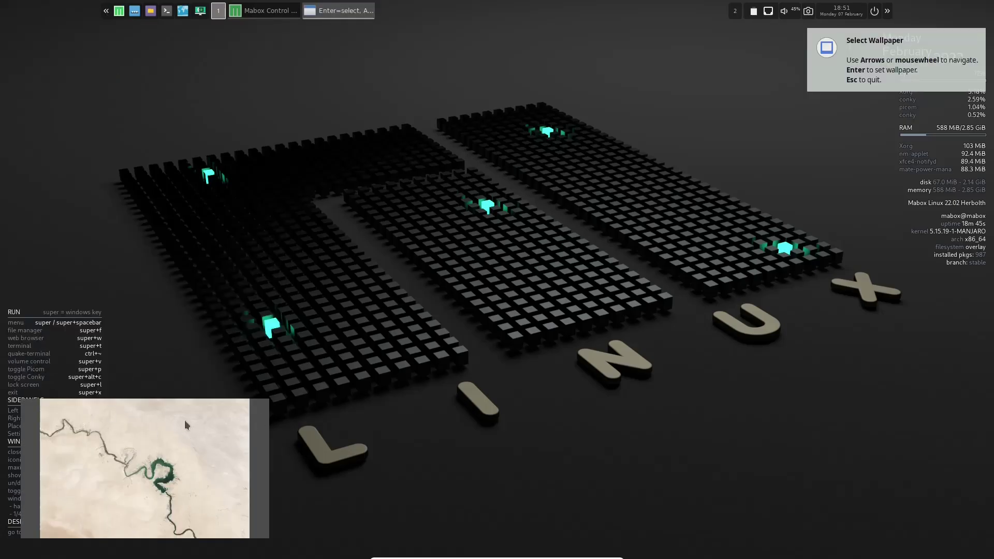
pyautogui.scroll(-2, 119, 417)
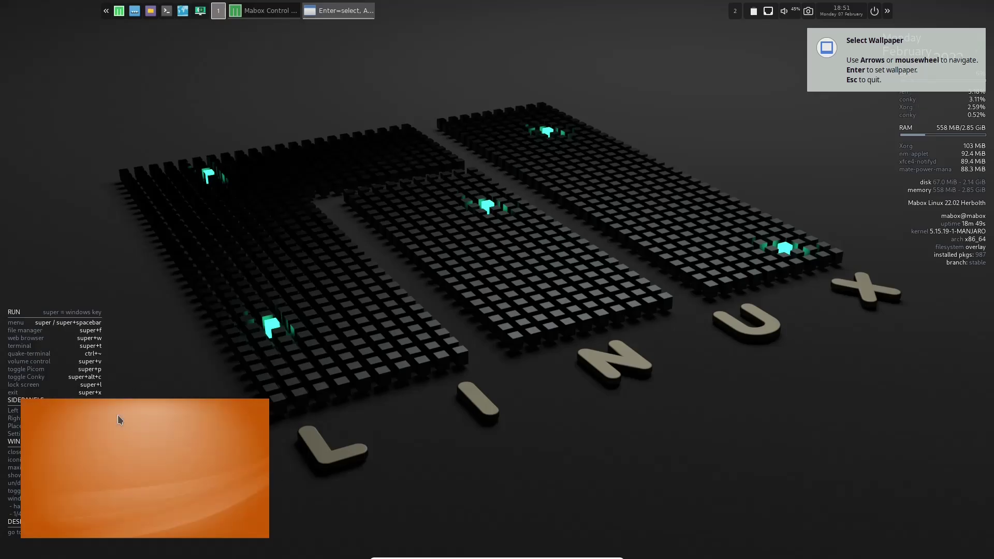
pyautogui.scroll(-4, 118, 420)
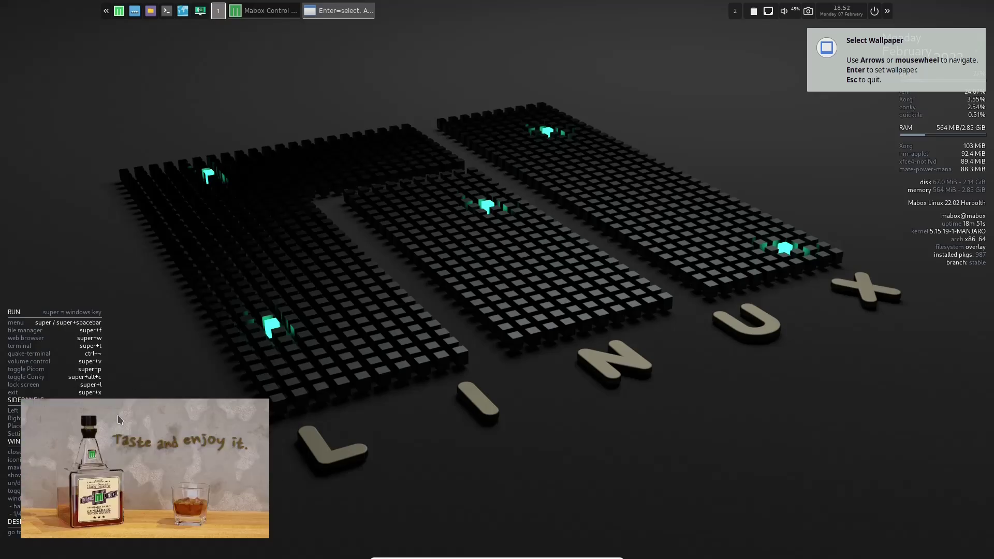
pyautogui.scroll(-1, 118, 420)
pyautogui.scroll(1, 118, 419)
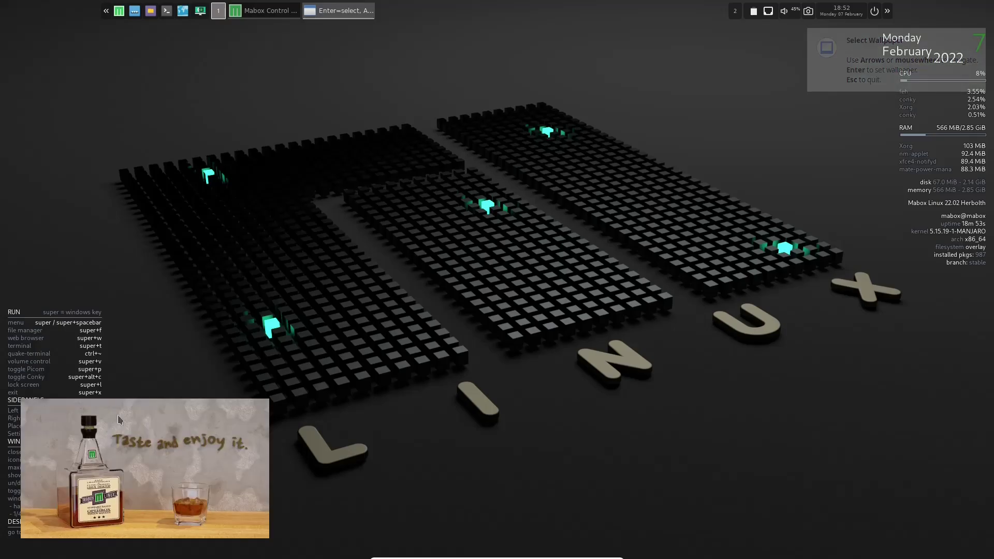
pyautogui.click(118, 419)
# - Close the wallpaper picker, then briefly open and dismiss the main menu
pyautogui.scroll(-1, 118, 419)
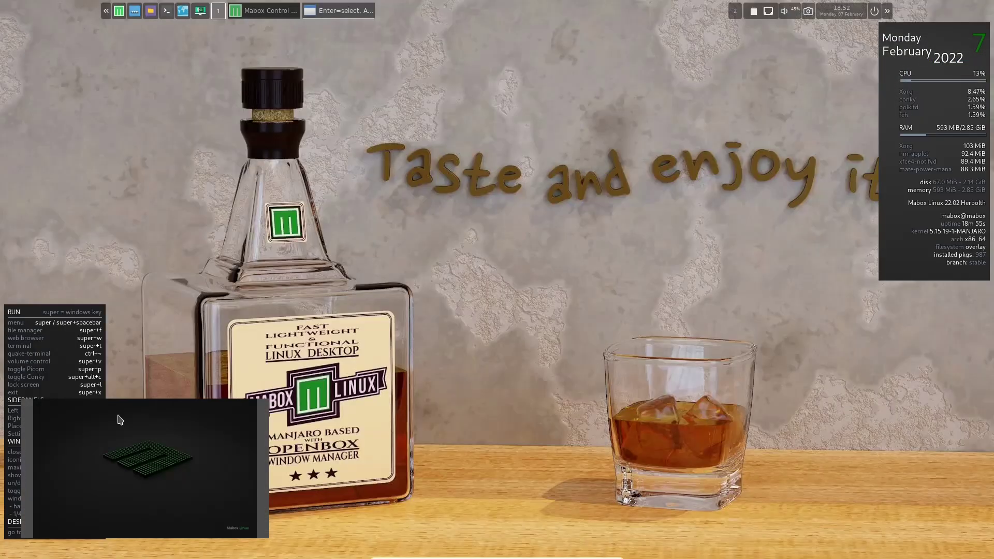
pyautogui.press('Escape')
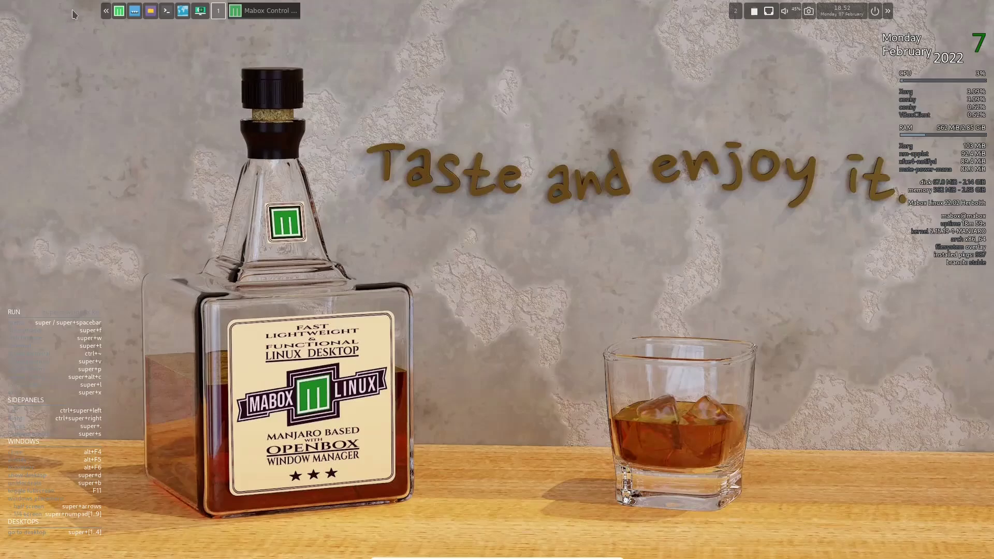
pyautogui.press('super')
pyautogui.click(213, 64)
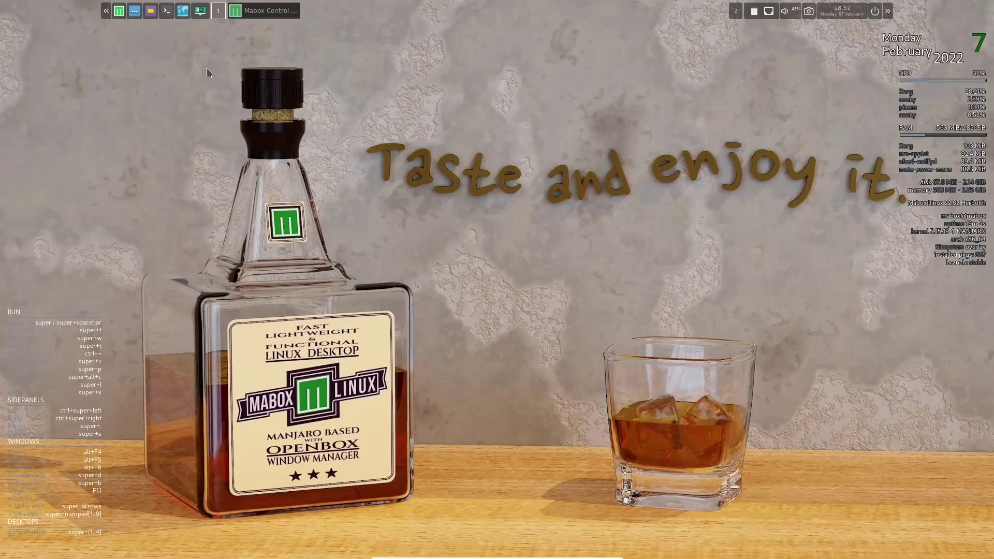
# - Bring the Control Center back and view its Tint2 panel and Conky settings pages
pyautogui.click(262, 11)
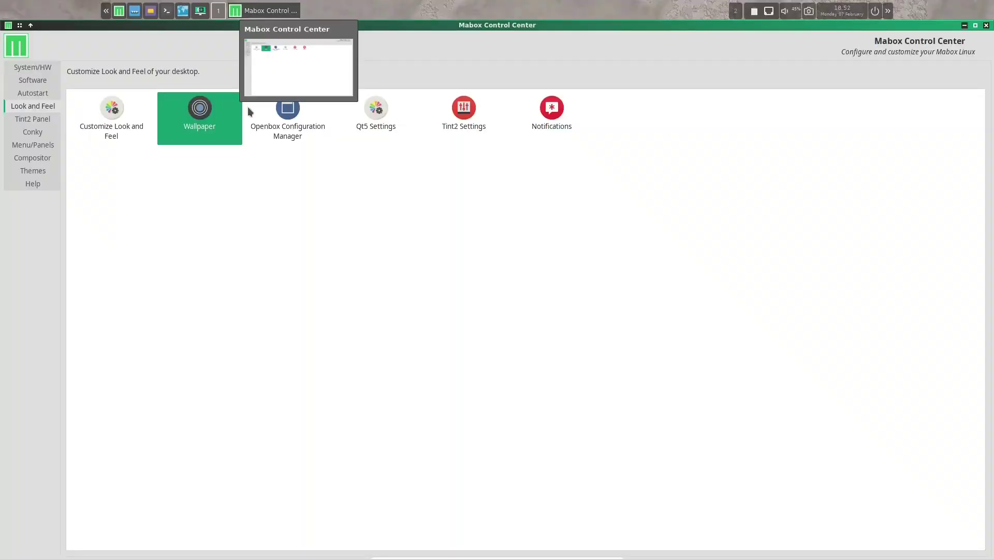
pyautogui.click(34, 119)
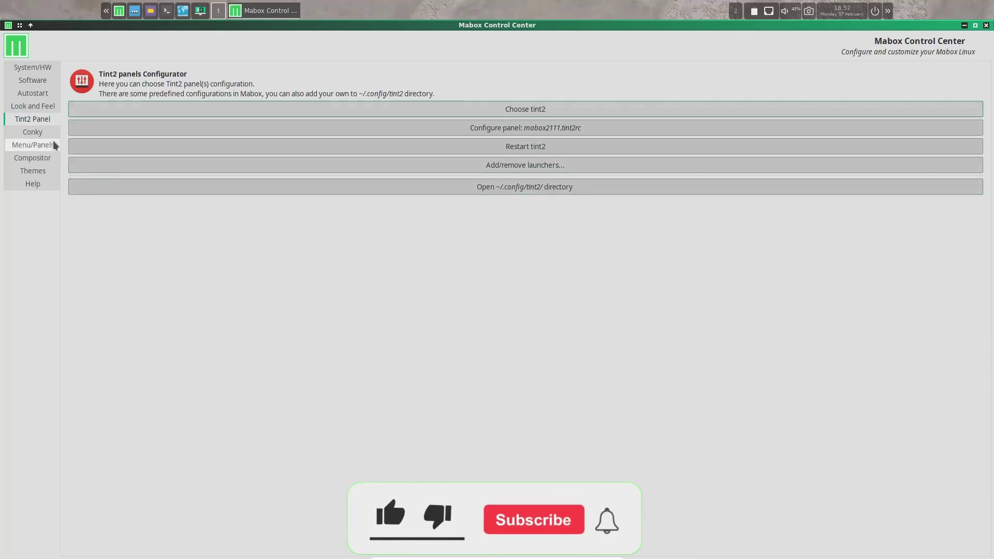
pyautogui.click(35, 133)
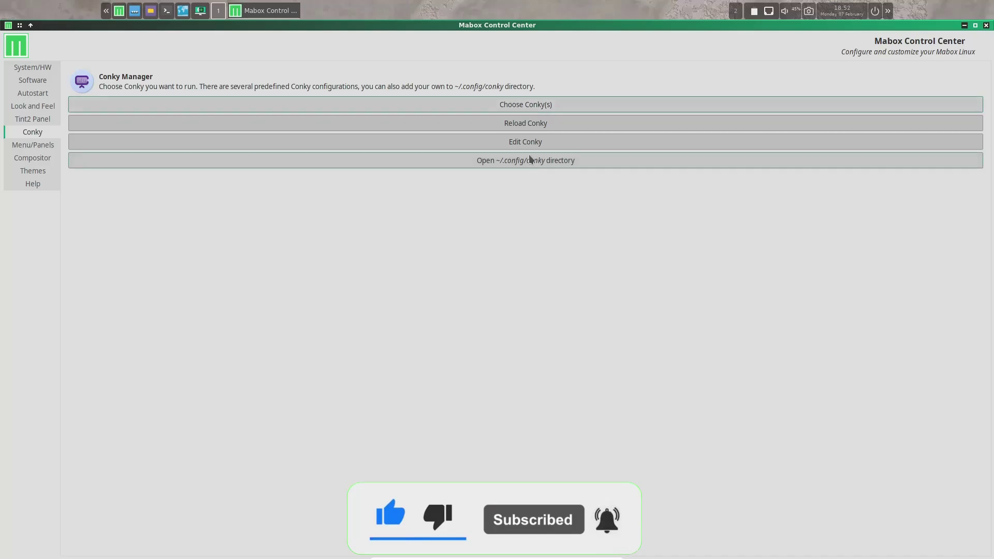
# - View the Menu/Panels, Compositor, Themes and Help pages of the Control Center
pyautogui.click(38, 149)
pyautogui.click(36, 160)
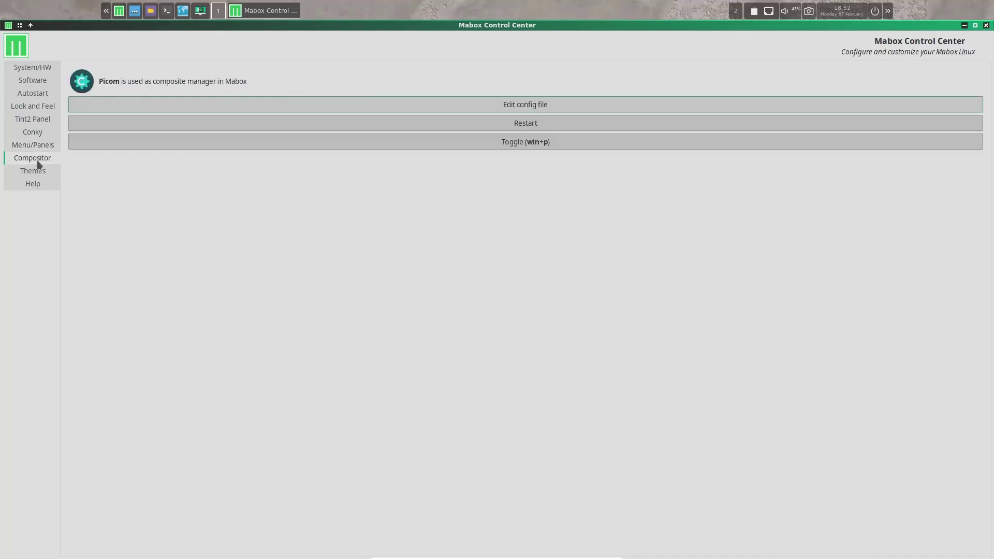
pyautogui.click(35, 172)
pyautogui.click(37, 185)
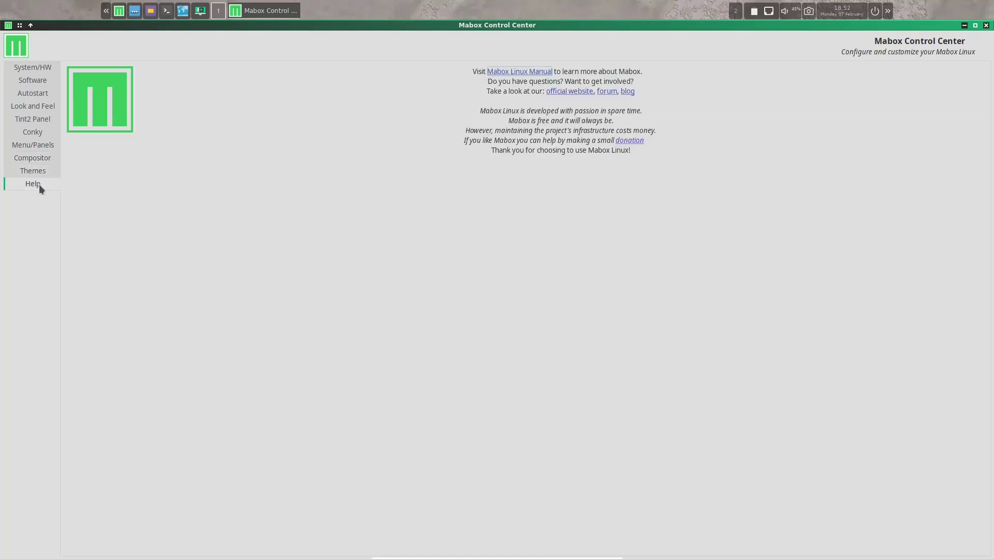
pyautogui.click(986, 25)
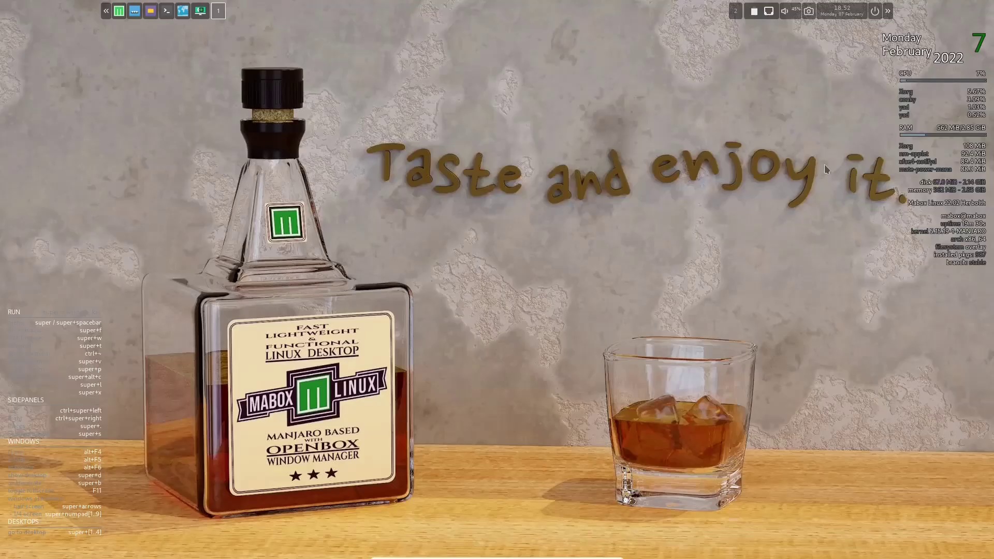
pyautogui.rightClick(446, 102)
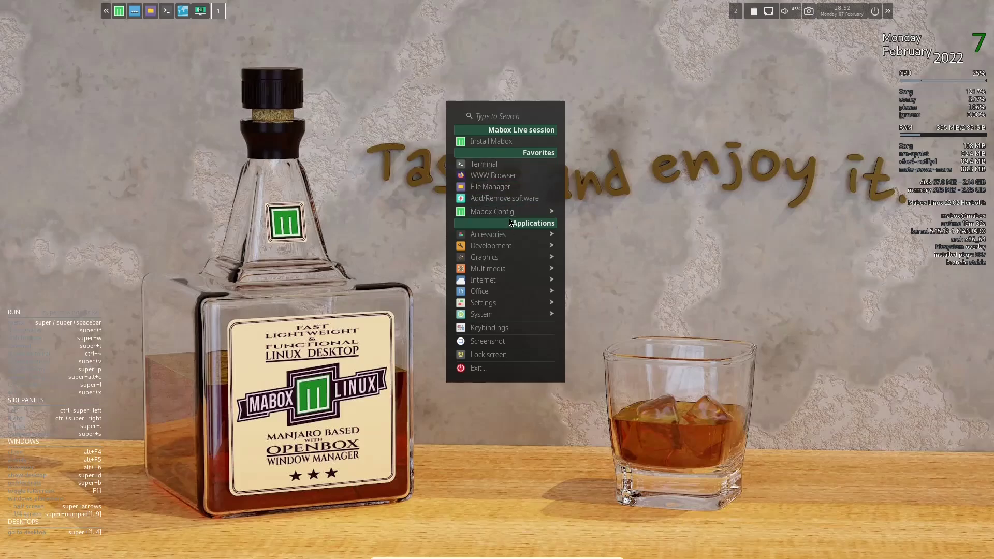
pyautogui.moveTo(512, 213)
pyautogui.moveTo(513, 237)
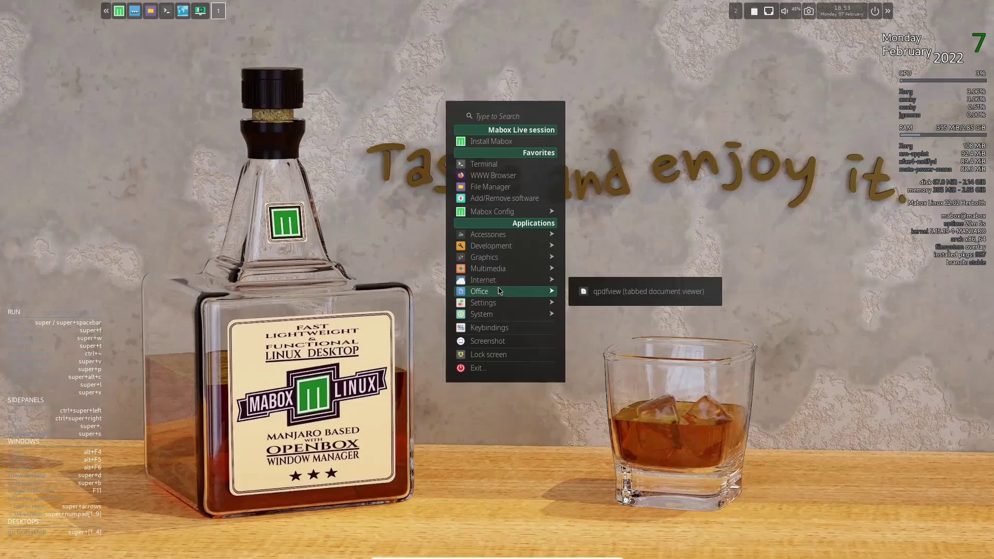
pyautogui.moveTo(519, 308)
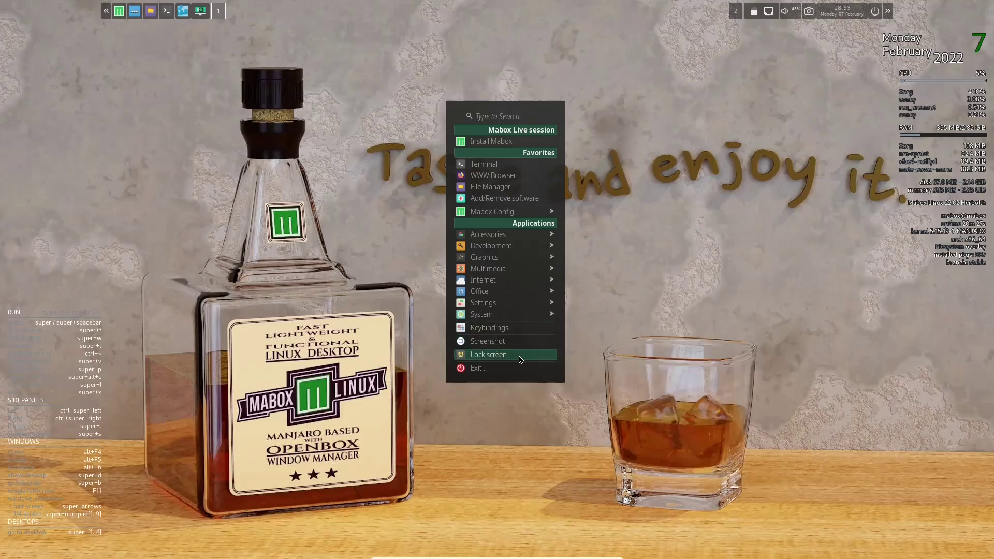
pyautogui.press('Escape')
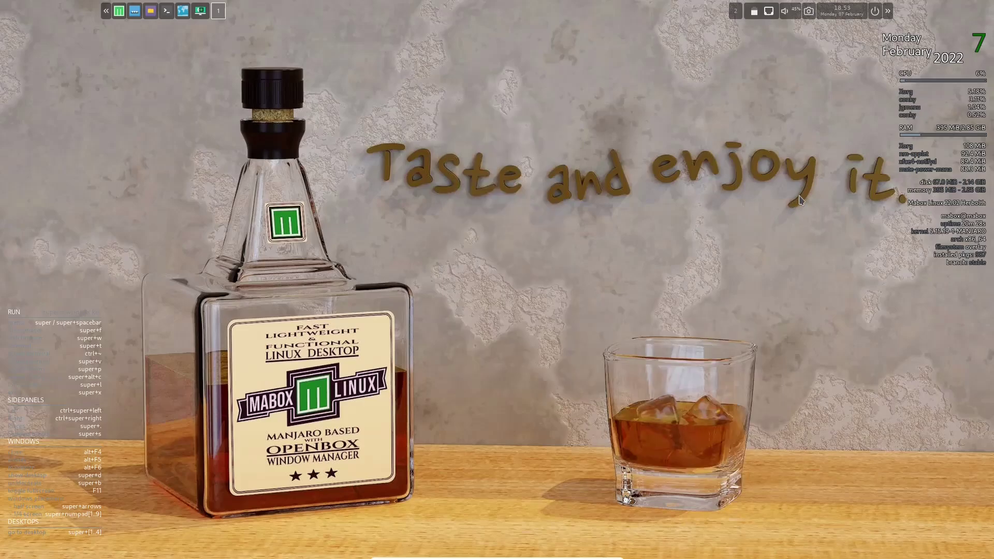
pyautogui.click(889, 11)
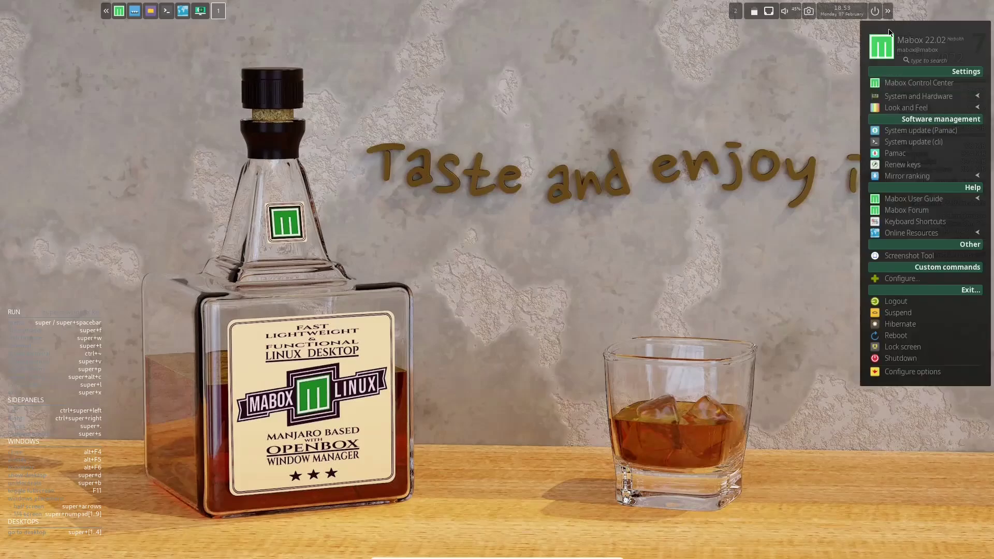
pyautogui.click(907, 100)
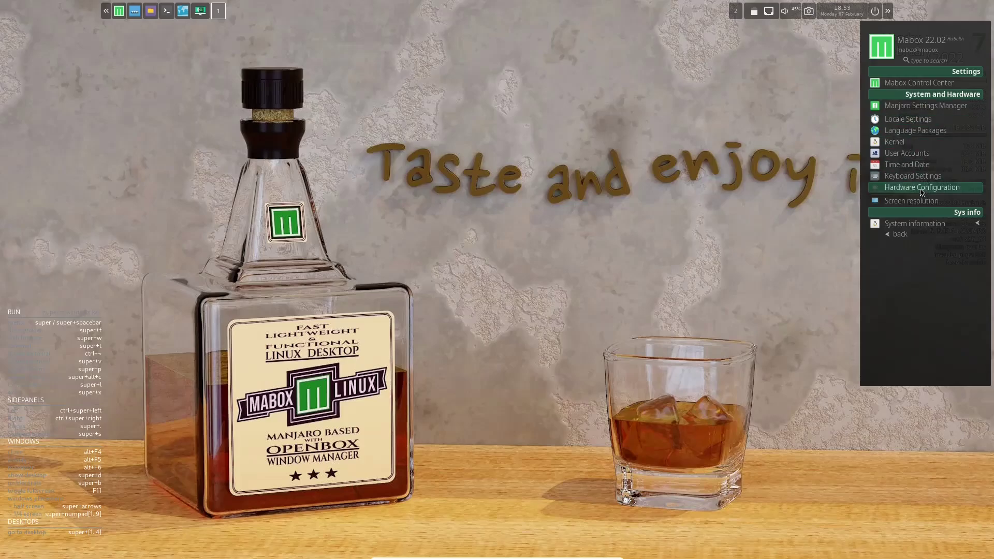
pyautogui.click(798, 145)
pyautogui.rightClick(869, 34)
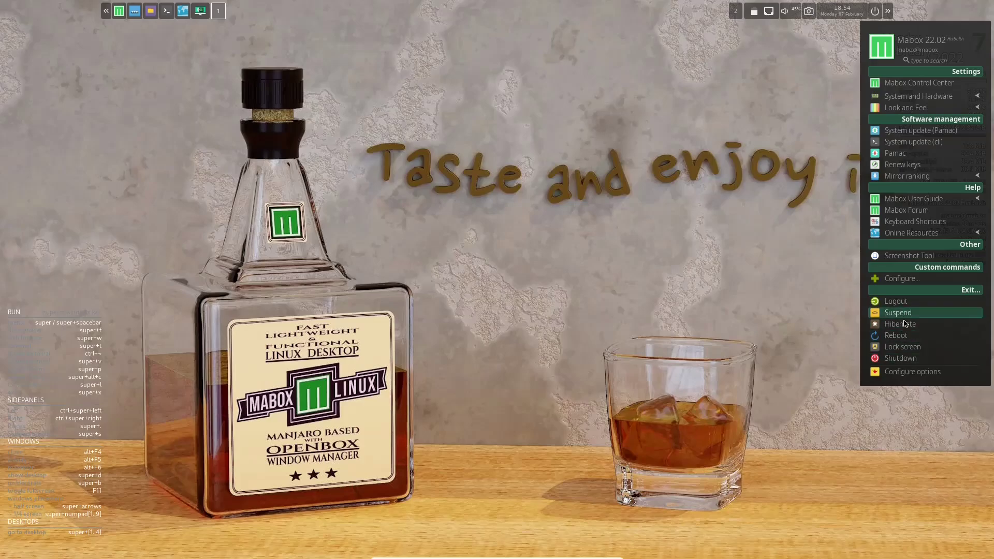
pyautogui.click(78, 8)
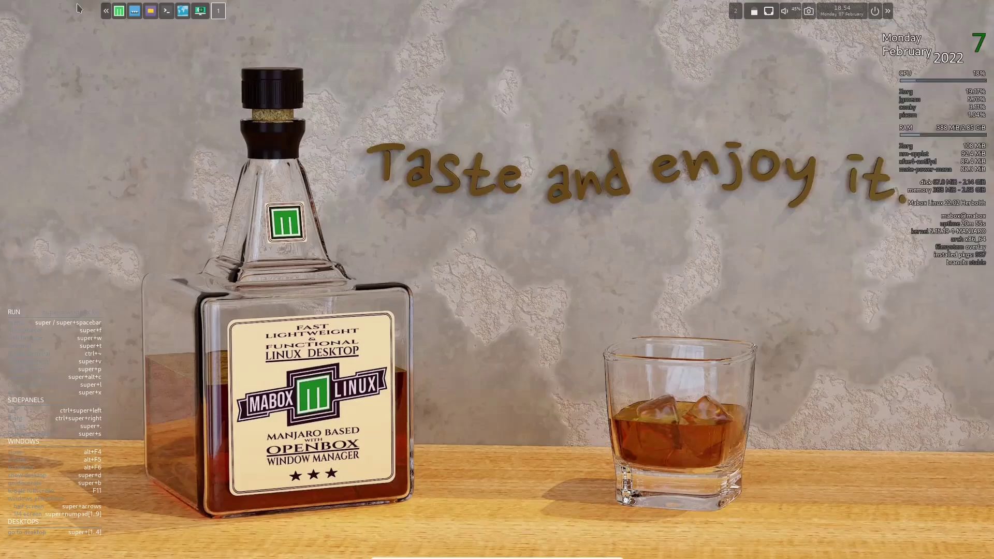
pyautogui.click(105, 12)
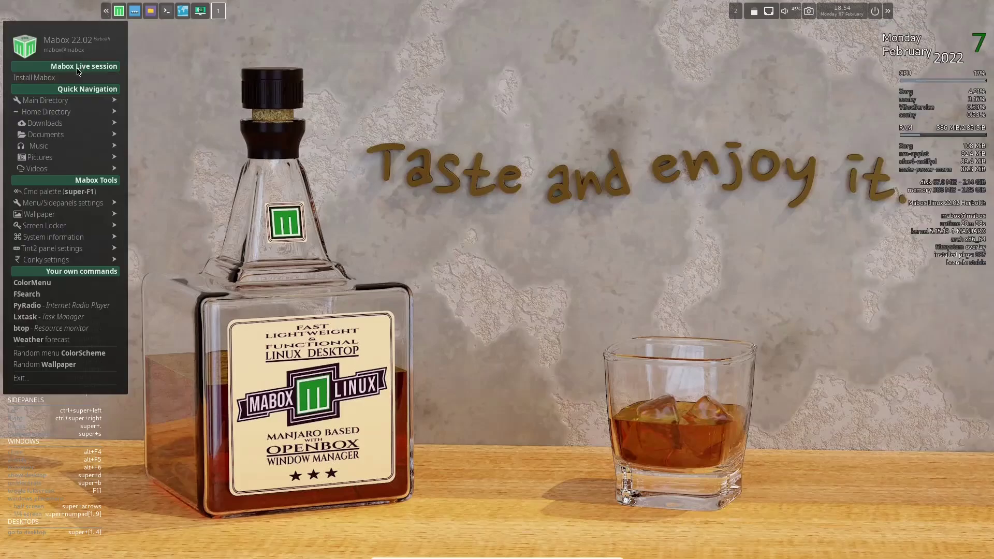
pyautogui.moveTo(67, 115)
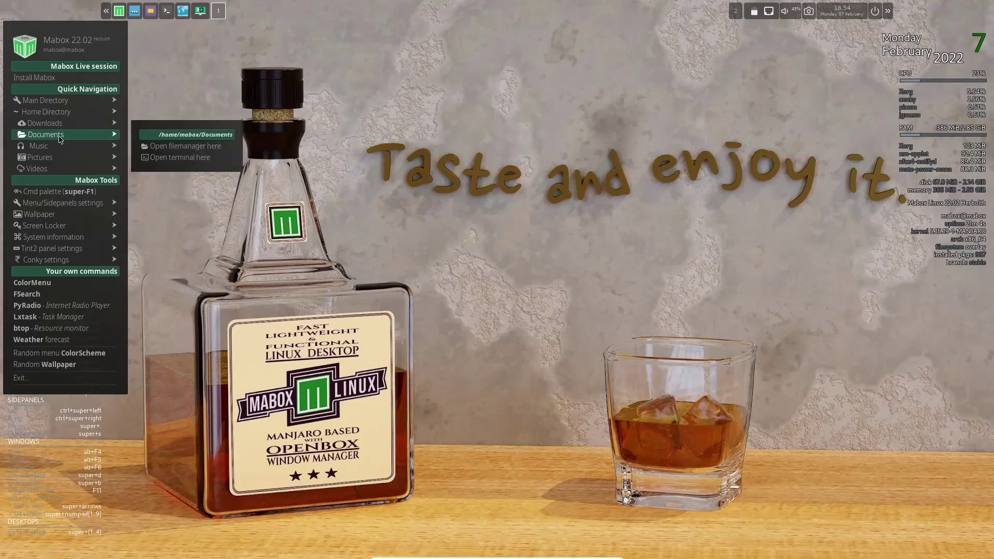
pyautogui.moveTo(59, 218)
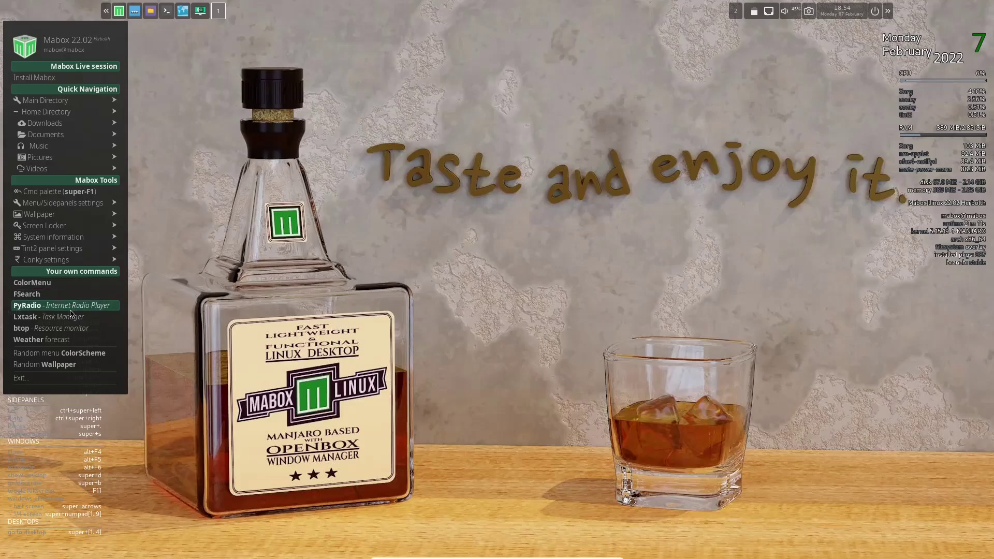
pyautogui.click(68, 343)
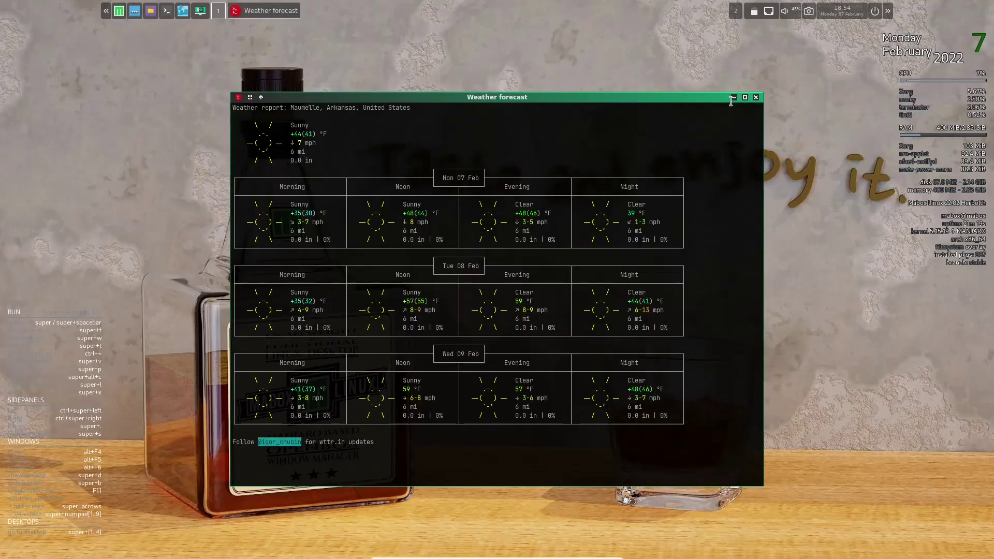
pyautogui.click(756, 97)
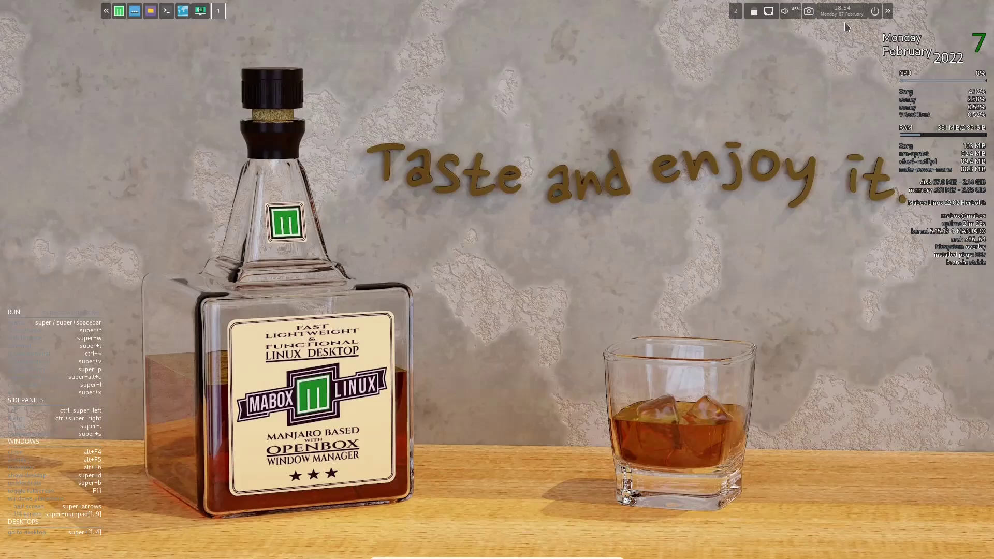
# - Capture a selected-area screenshot over the bottle and wall text, then close its preview
pyautogui.moveTo(845, 11)
pyautogui.click(810, 15)
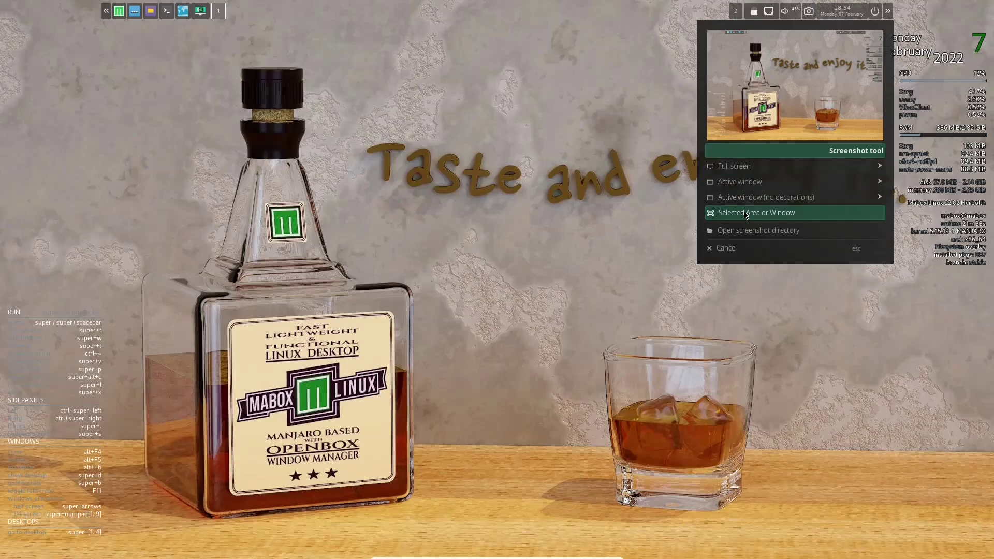
pyautogui.click(746, 214)
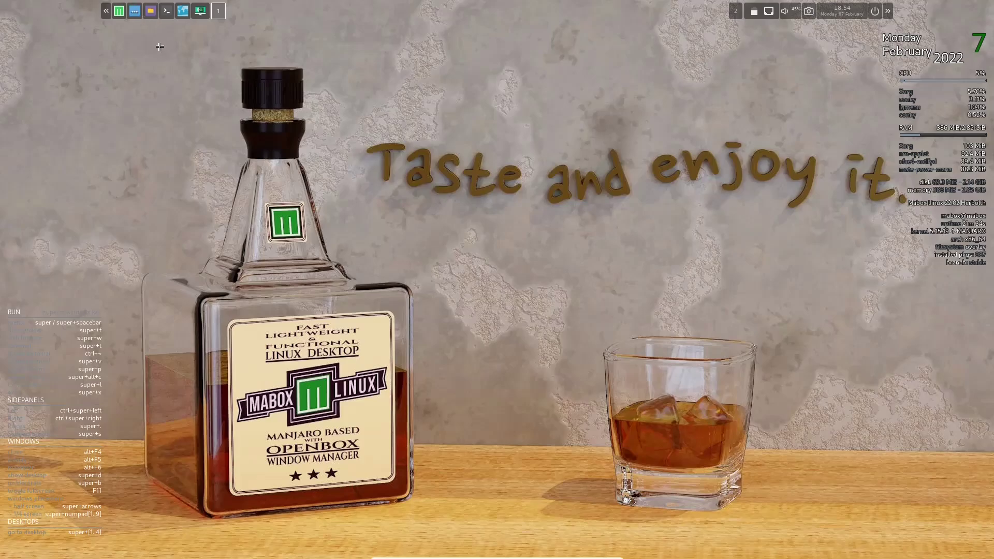
pyautogui.moveTo(161, 47); pyautogui.dragTo(813, 518)
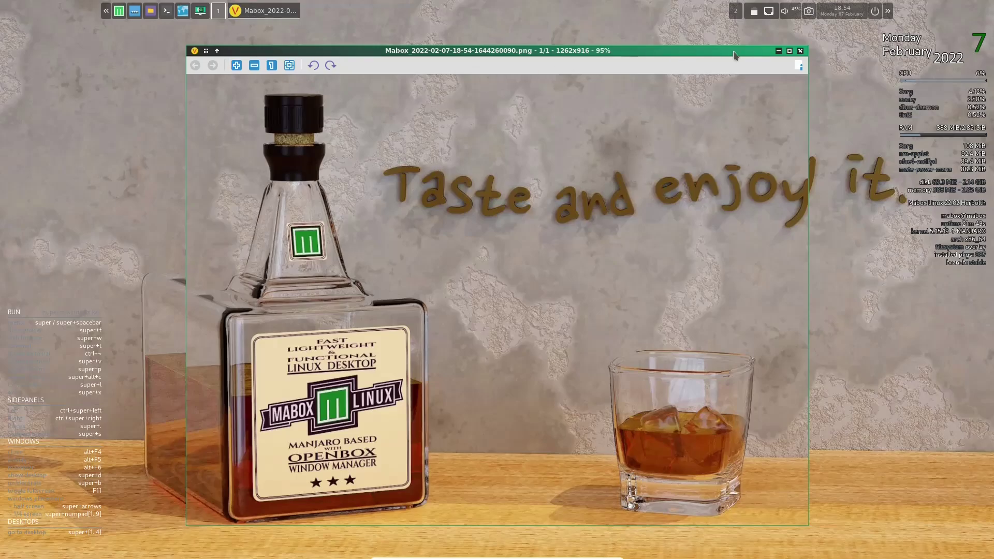
pyautogui.click(801, 50)
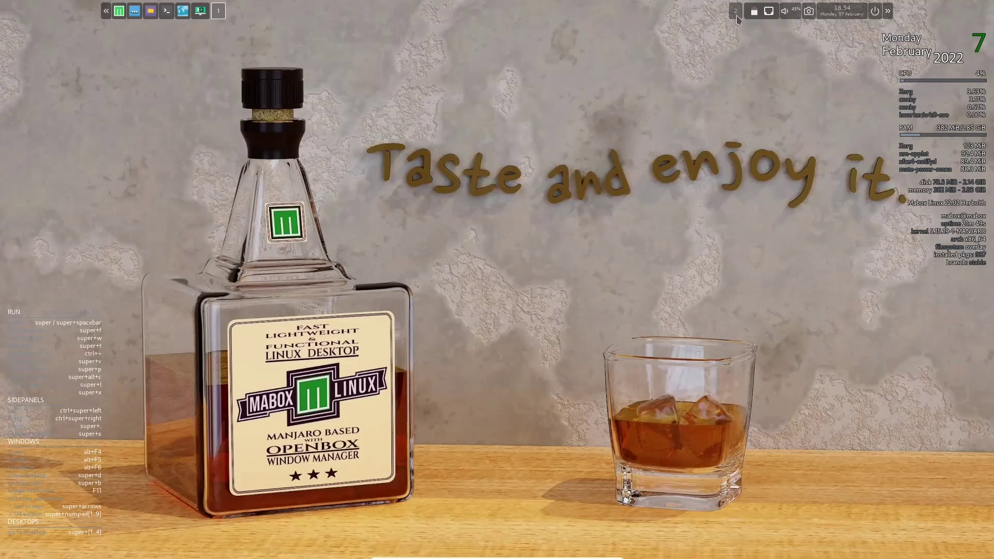
pyautogui.click(737, 17)
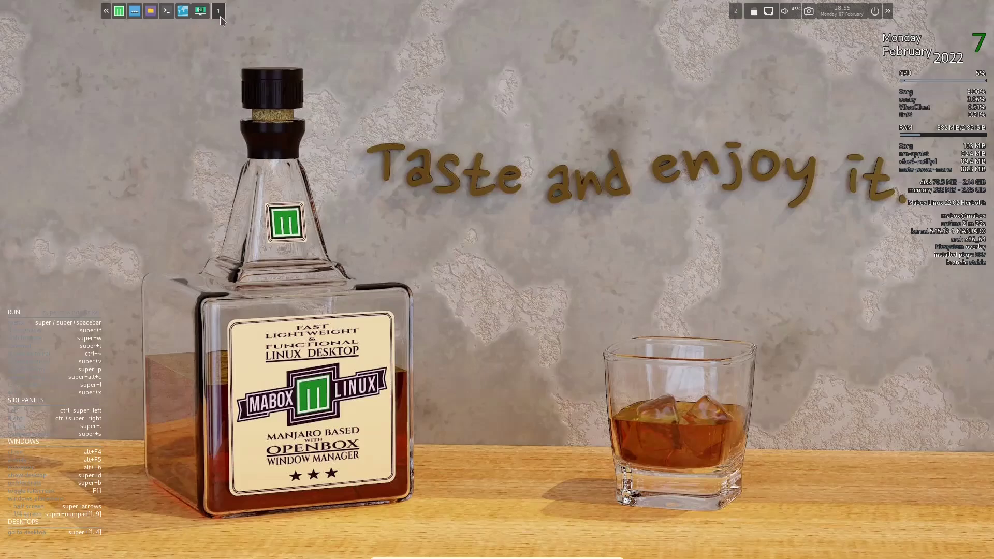
pyautogui.press('super+2')
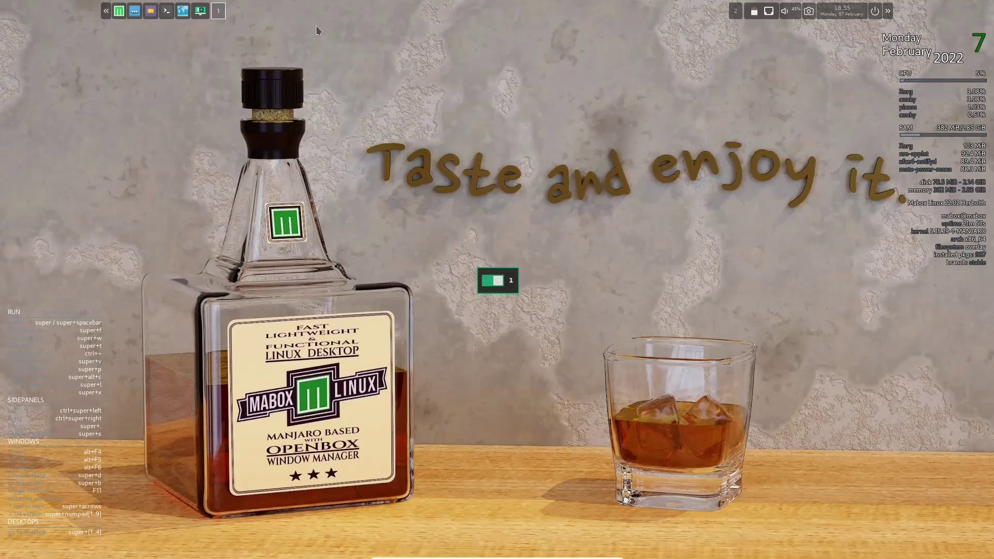
pyautogui.press('super+1')
pyautogui.press('super+2')
pyautogui.press('super+1')
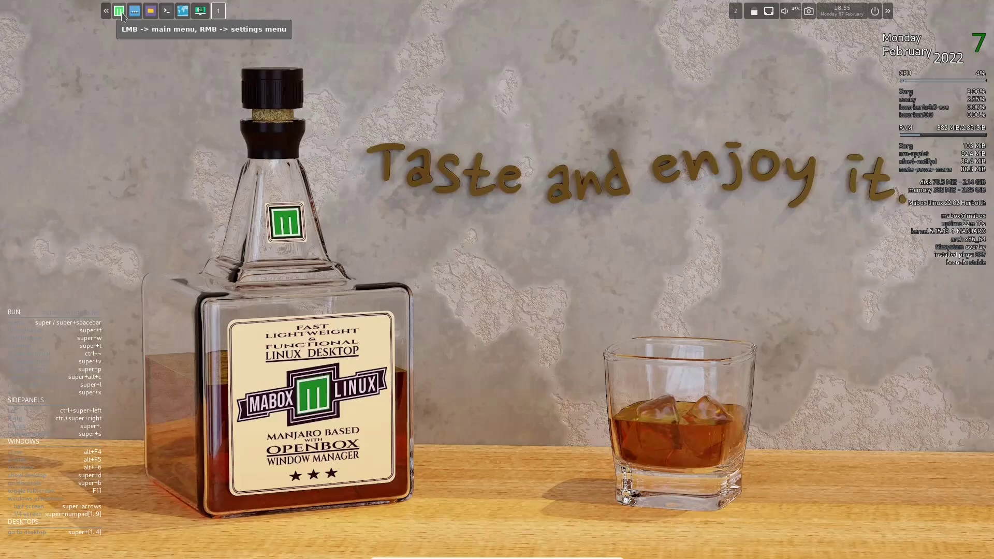
pyautogui.click(121, 15)
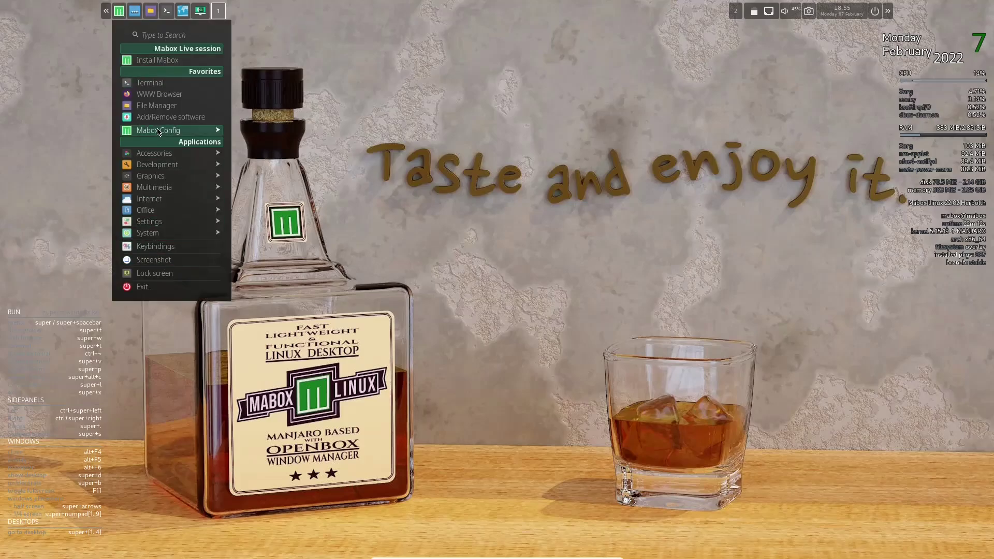
pyautogui.click(480, 113)
pyautogui.rightClick(491, 94)
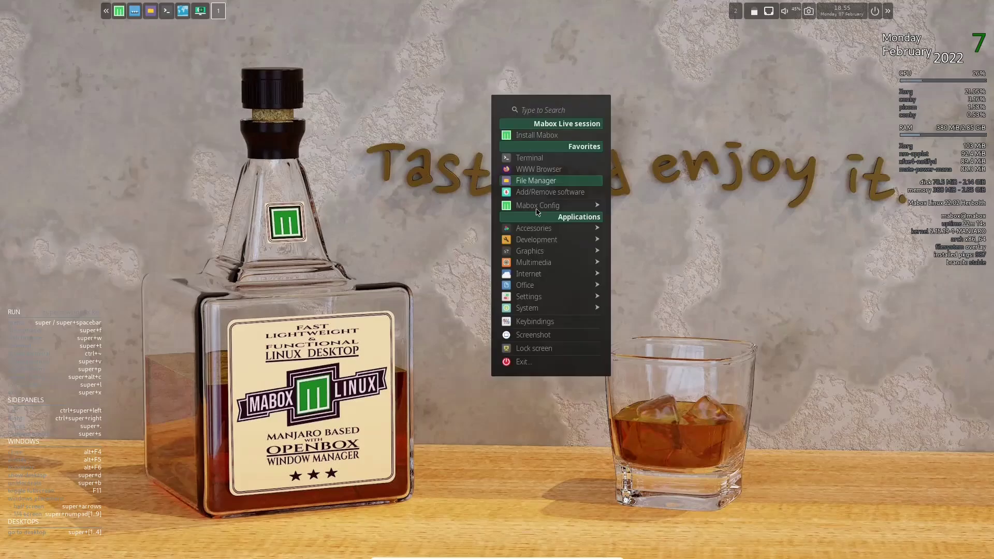
pyautogui.moveTo(586, 310)
pyautogui.click(668, 177)
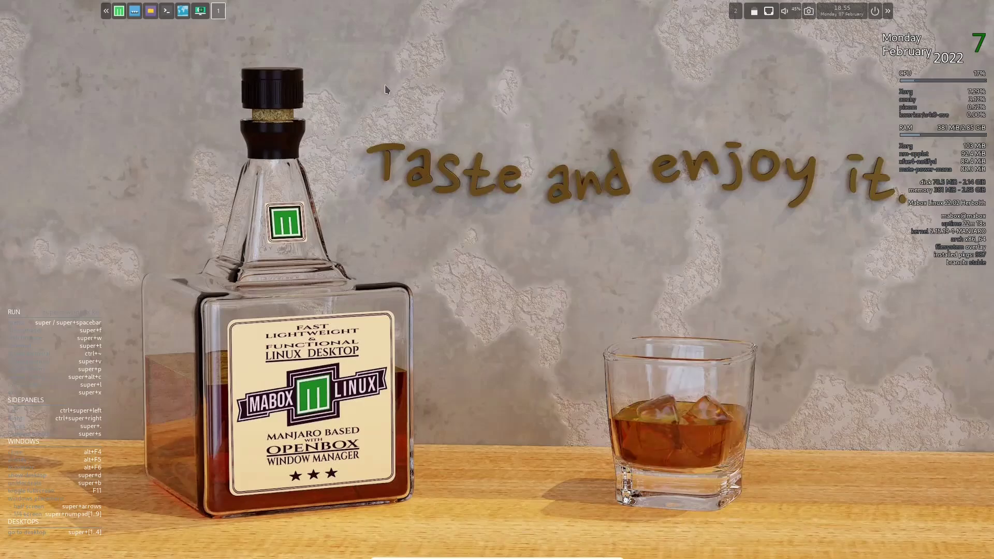